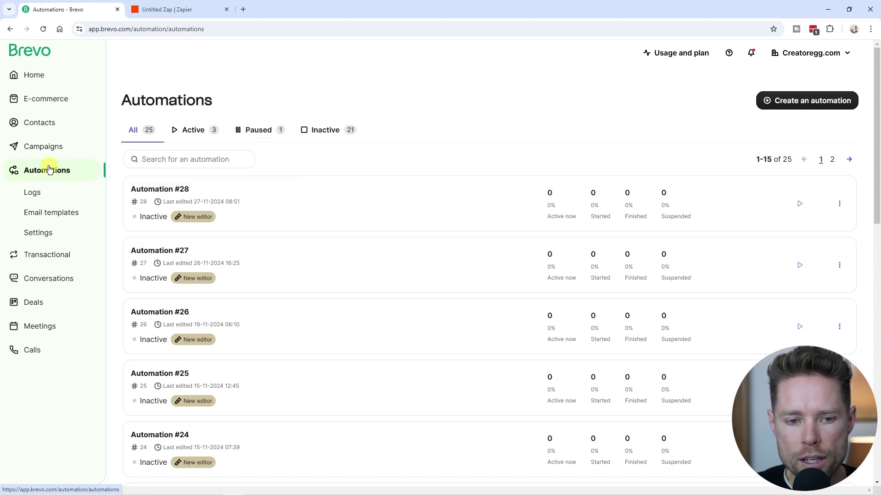
Create an automation in the new editor and place a Contact added to list trigger on the canvas.
click(813, 105)
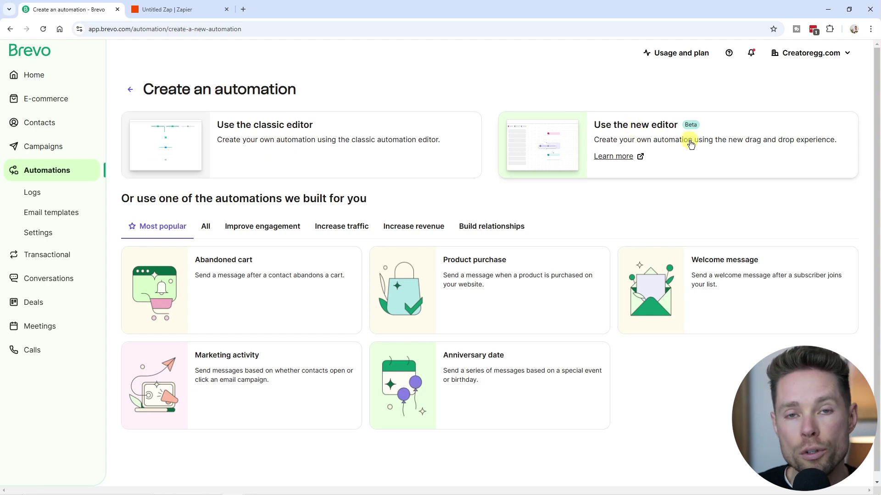
click(644, 138)
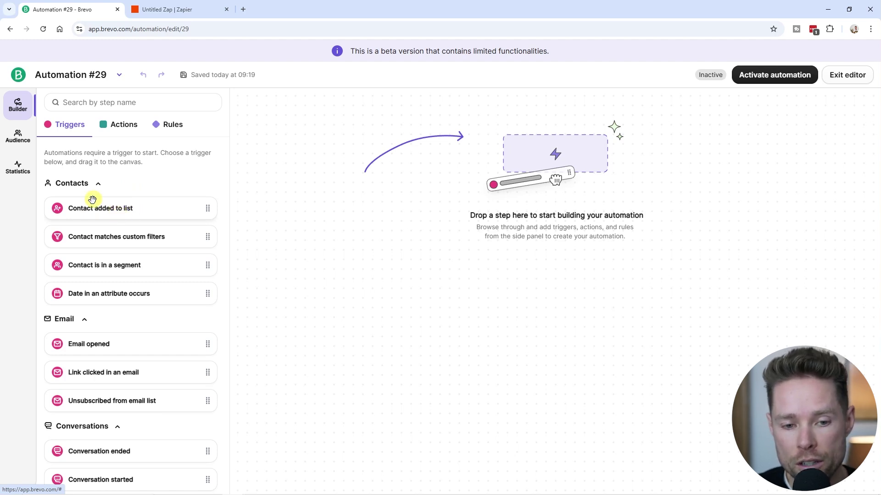
drag(97, 207, 522, 174)
click(216, 101)
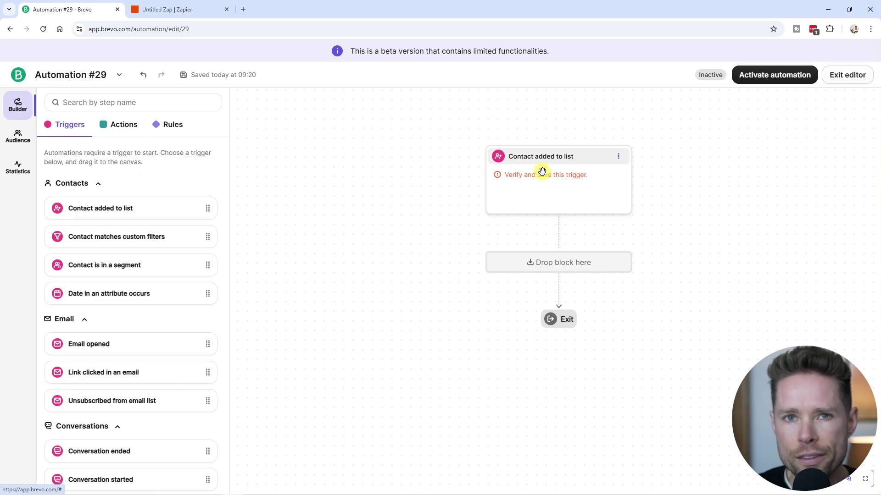
Examine the available automation triggers, from Contacts, Email and Conversations through Deals, Meetings, Website and Custom.
scroll(133, 236, down, 8)
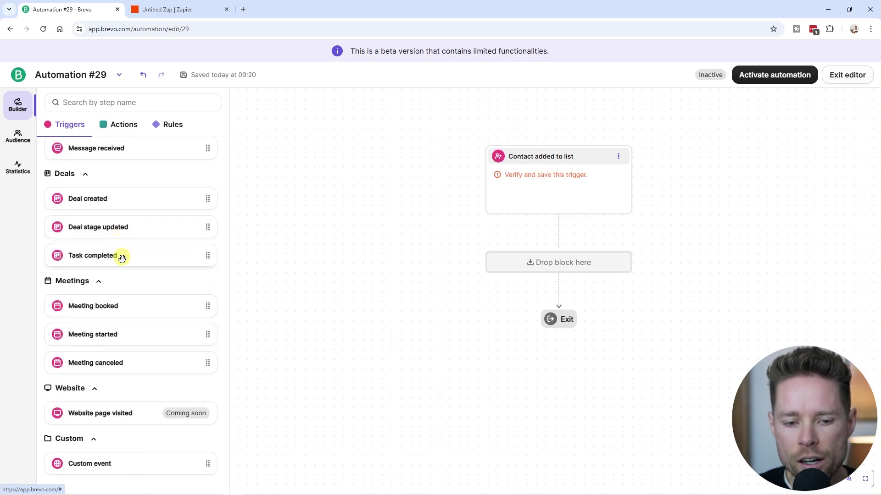
scroll(114, 334, up, 4)
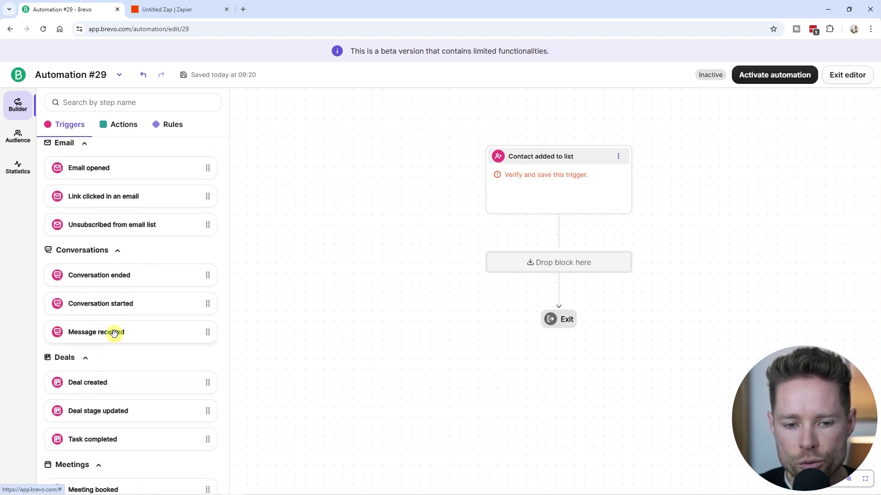
scroll(115, 334, up, 3)
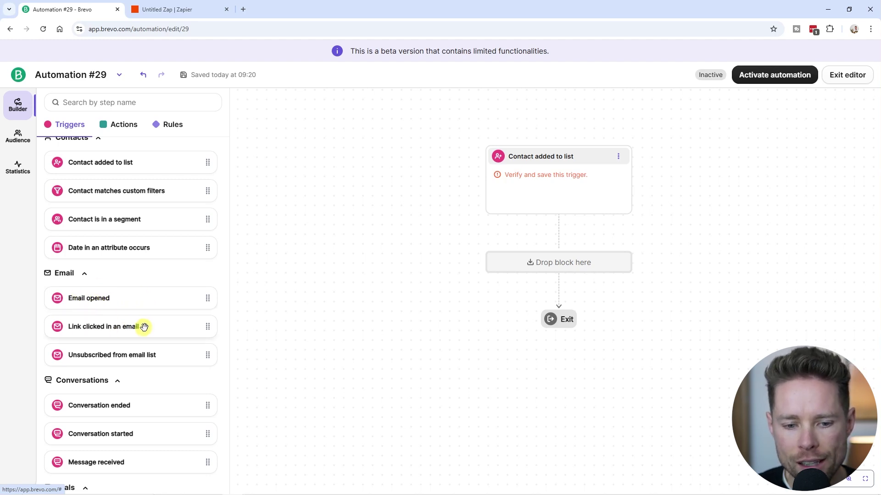
scroll(151, 330, down, 2)
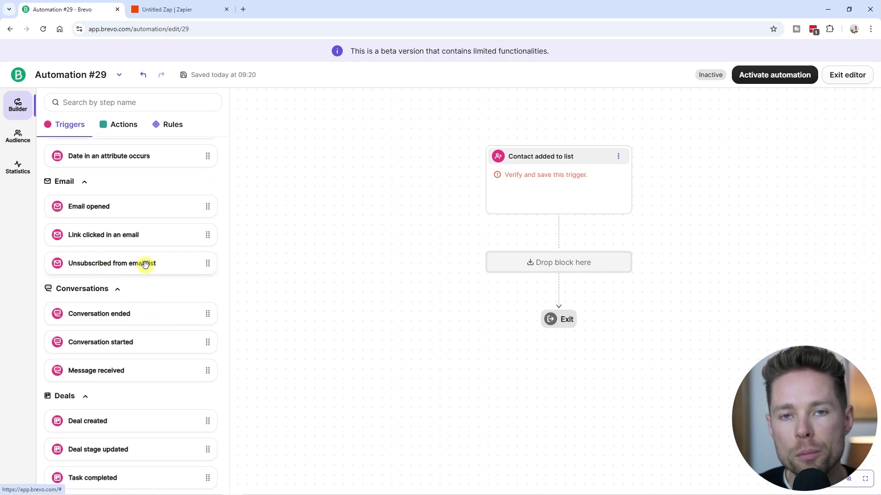
scroll(126, 295, down, 2)
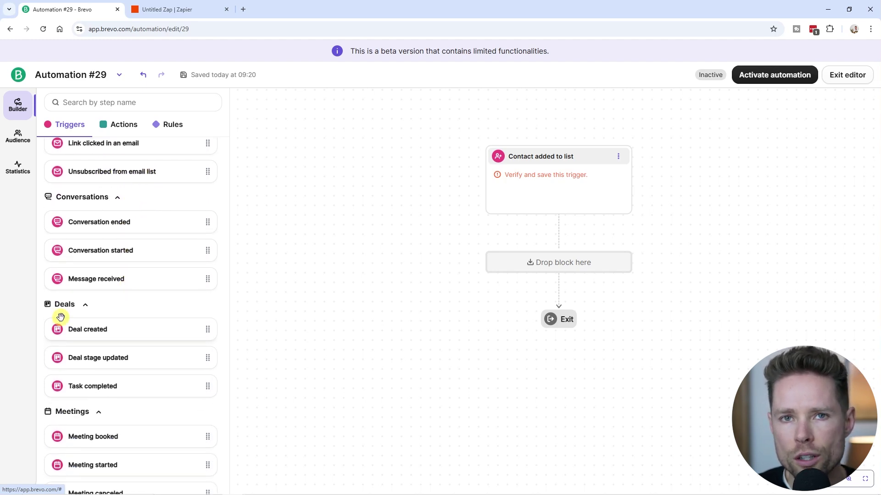
scroll(142, 321, down, 2)
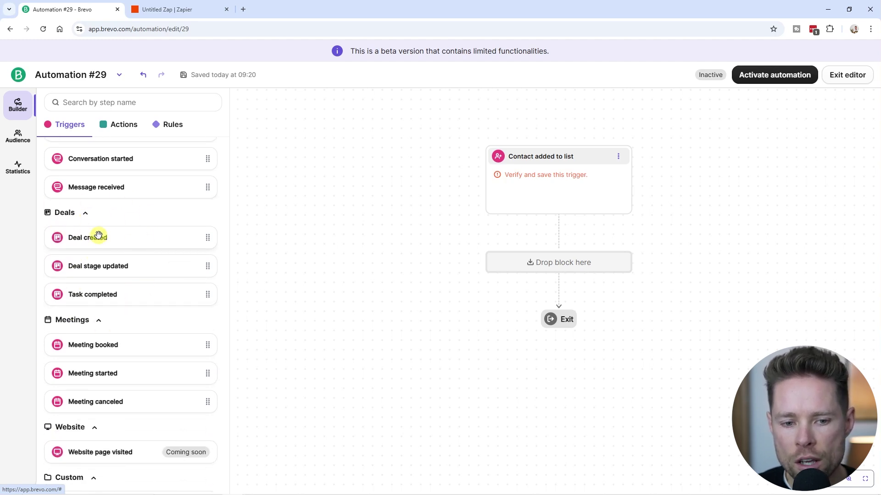
scroll(98, 275, down, 1)
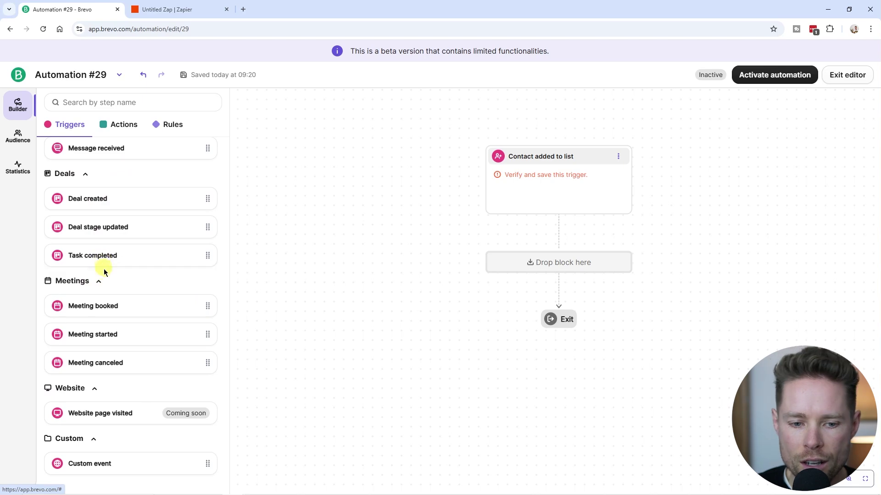
scroll(104, 287, up, 8)
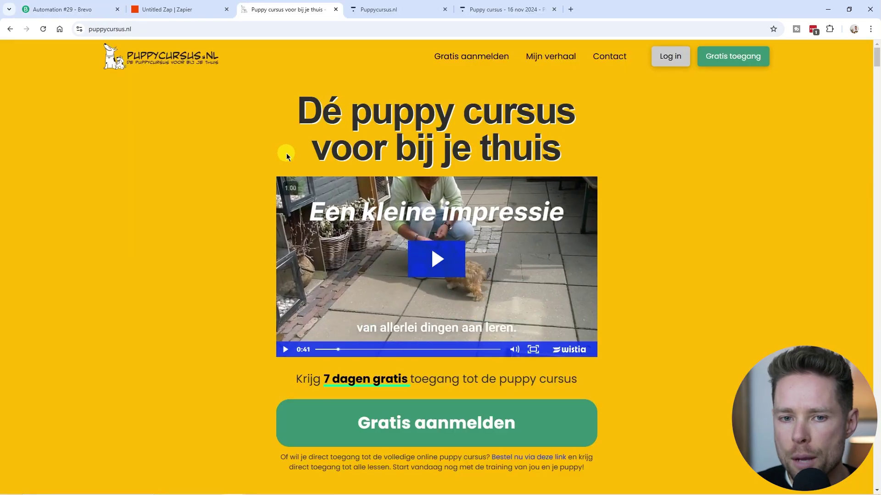
Review the puppycursus.nl landing page and the chapter list of the Puppy cursus - 16 nov 2024 course preview.
scroll(302, 175, down, 3)
scroll(316, 190, up, 3)
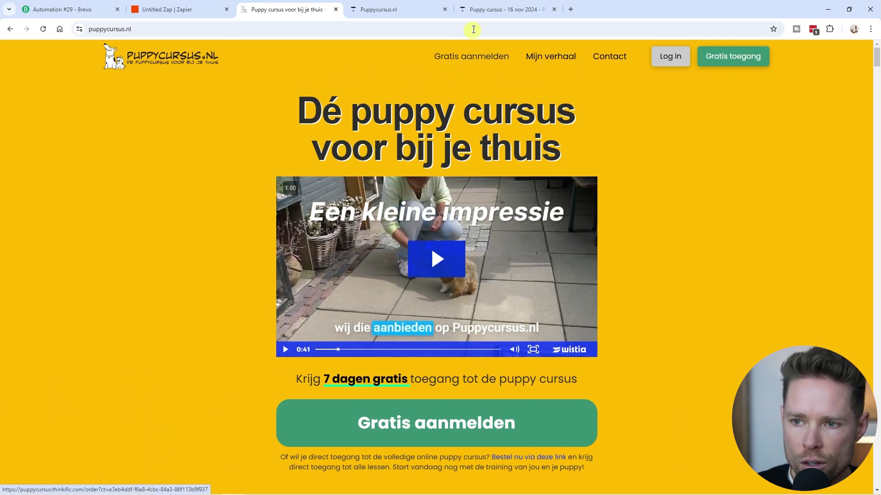
click(487, 14)
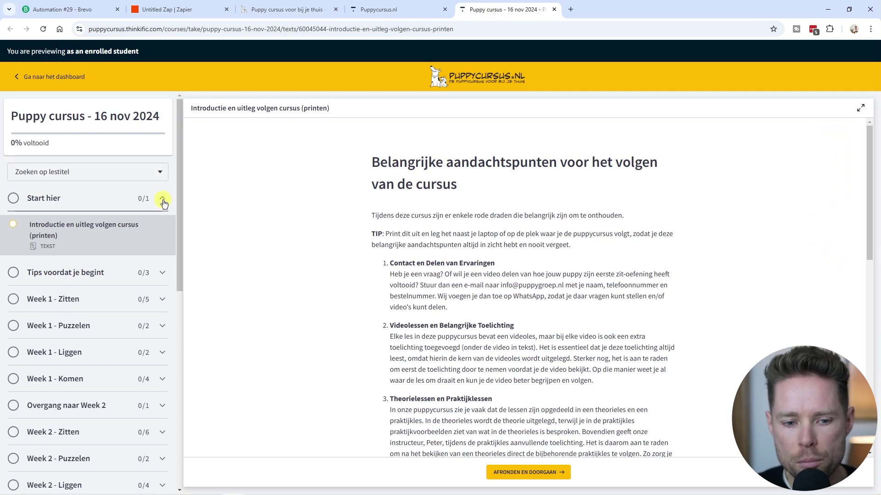
drag(178, 148, 173, 315)
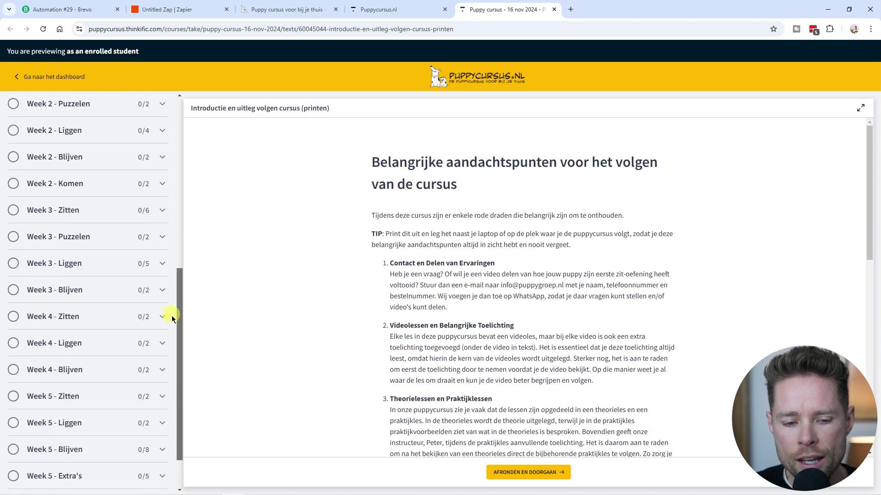
scroll(108, 349, down, 2)
scroll(108, 431, up, 10)
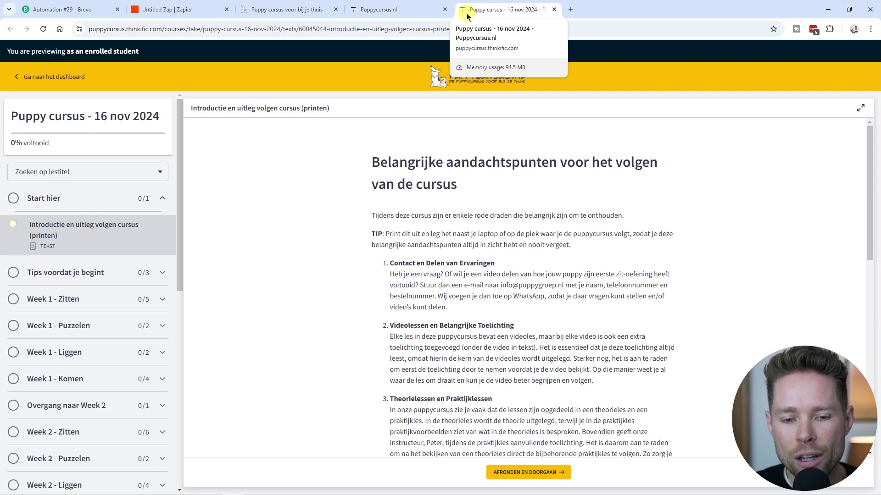
key(ctrl+1)
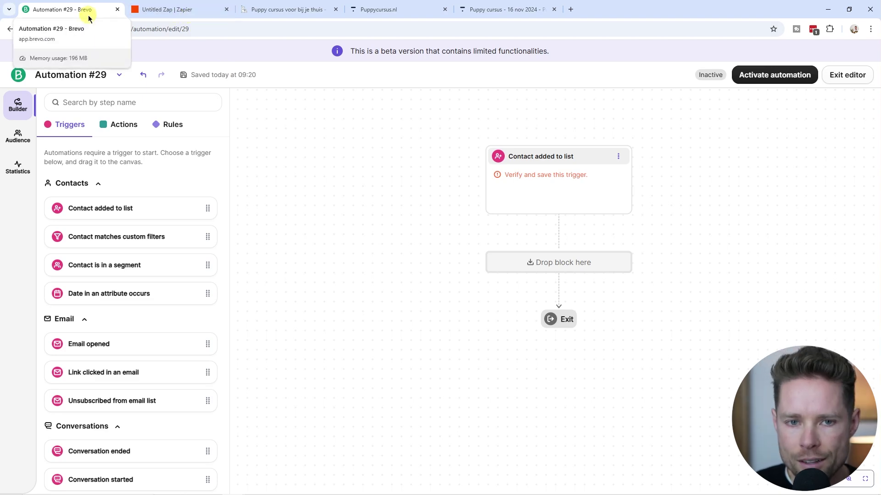
Examine the course in Thinkific and the Zapier Zap connecting its New User trigger to Brevo's Add or Update Contact action.
click(406, 12)
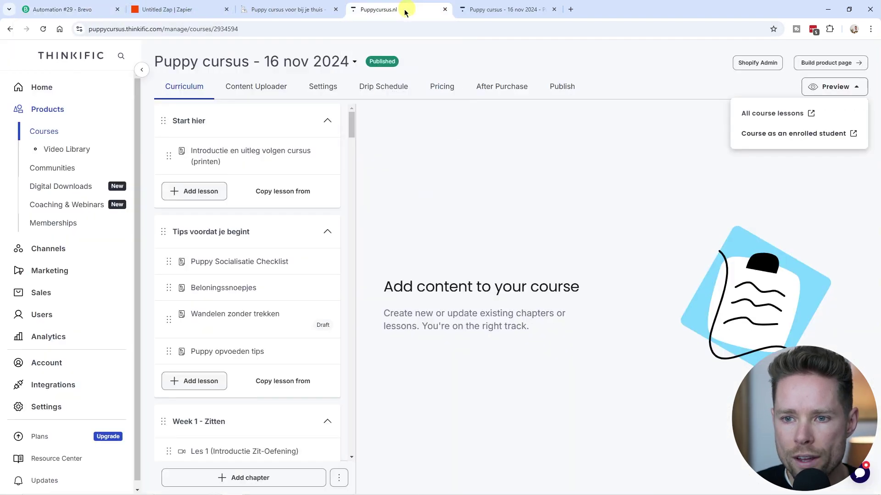
click(133, 28)
double_click(166, 29)
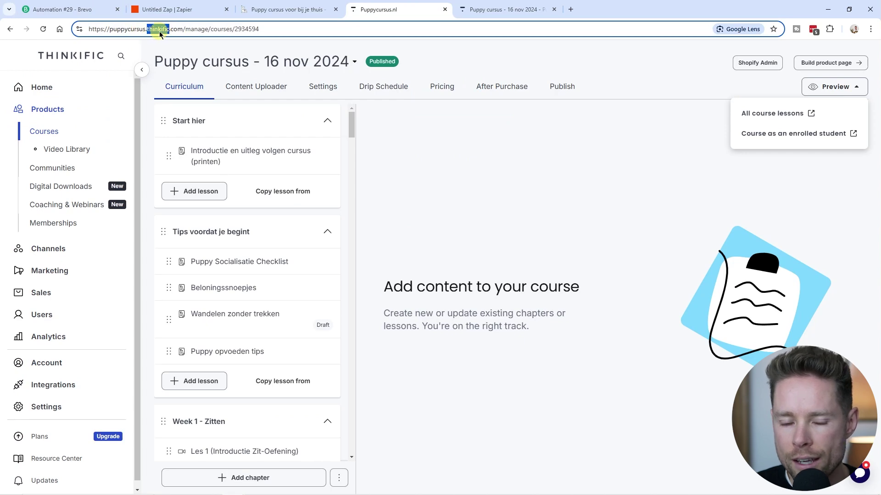
click(138, 10)
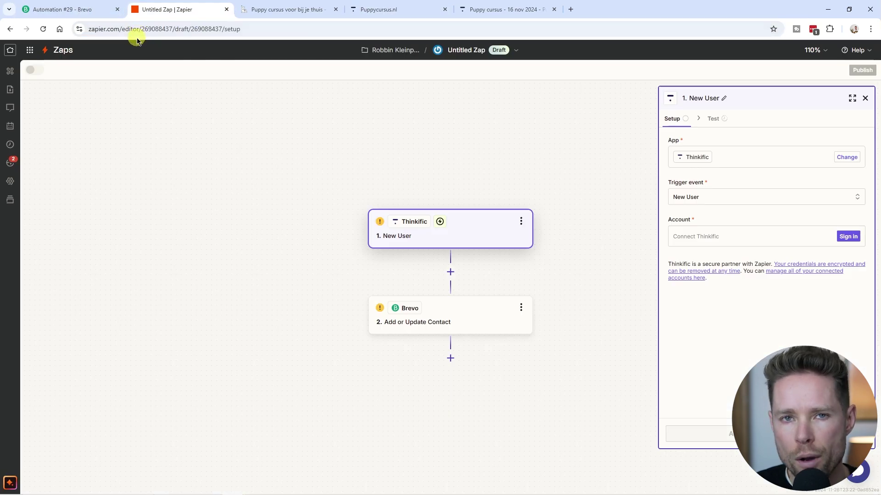
click(118, 29)
double_click(118, 29)
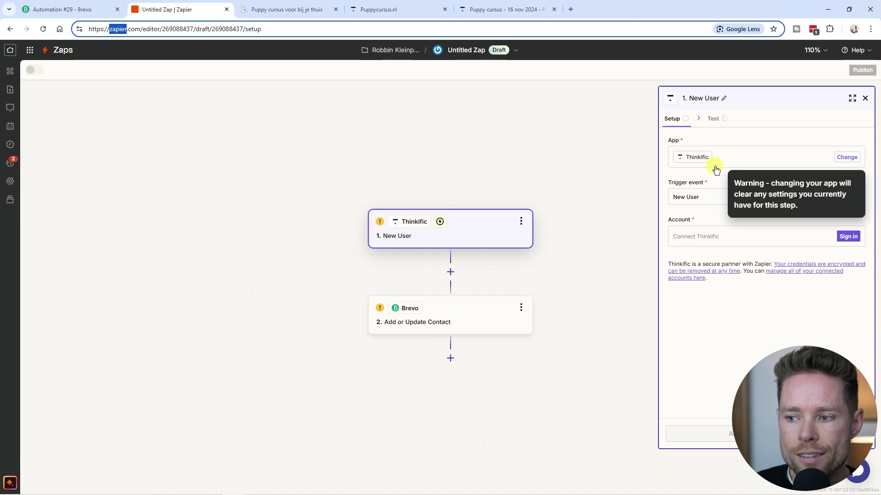
click(474, 310)
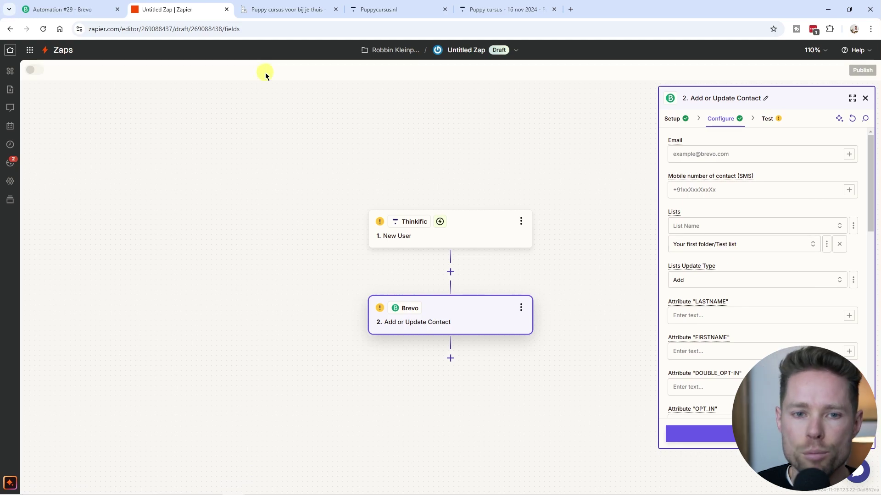
In Brevo, set the Contact added to list trigger to Test list #20 from Your First Folder and save it.
click(47, 15)
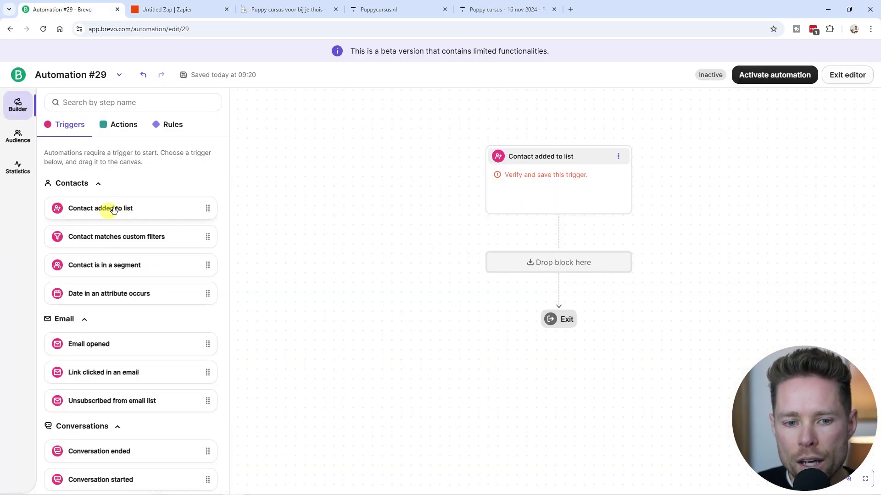
click(599, 187)
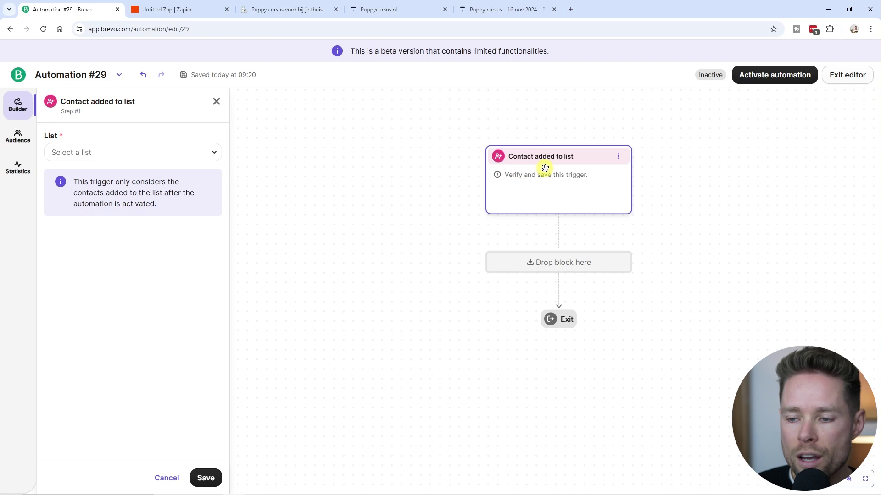
click(161, 155)
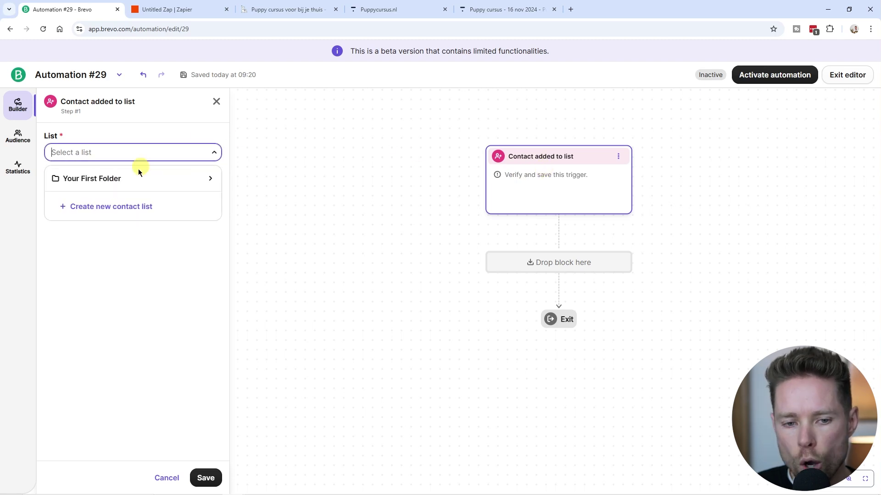
click(211, 179)
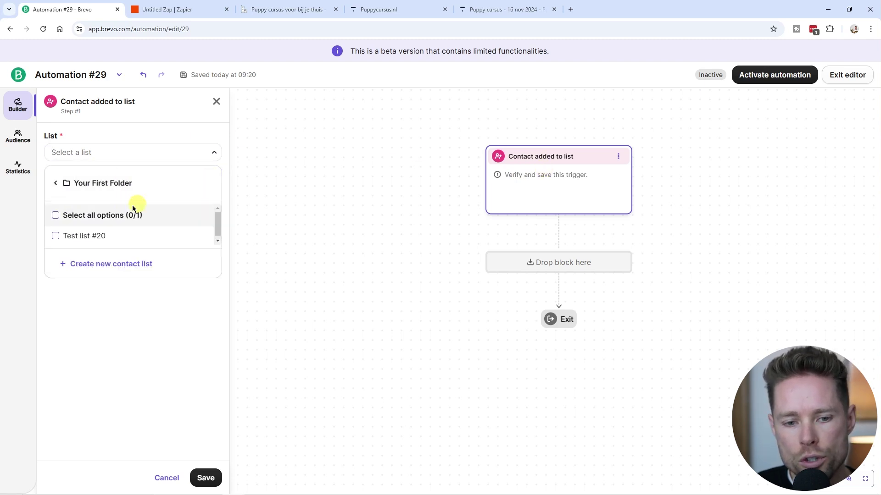
click(55, 237)
click(185, 10)
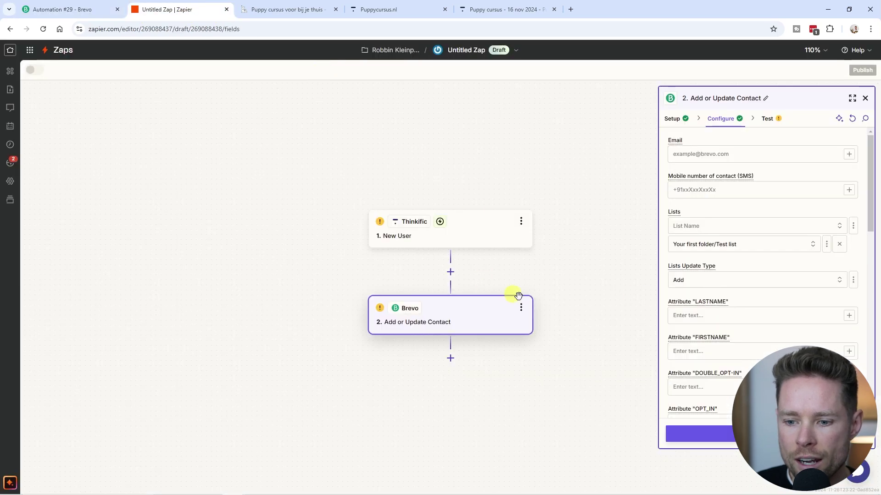
key(ctrl+1)
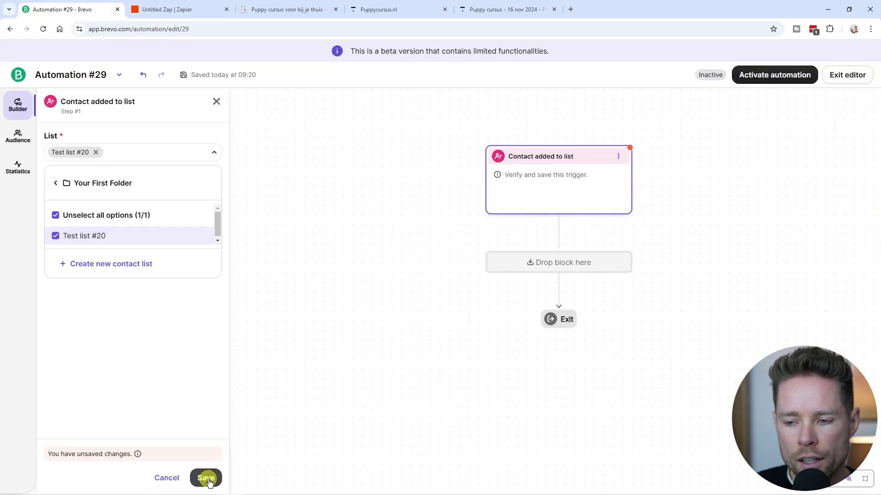
click(204, 476)
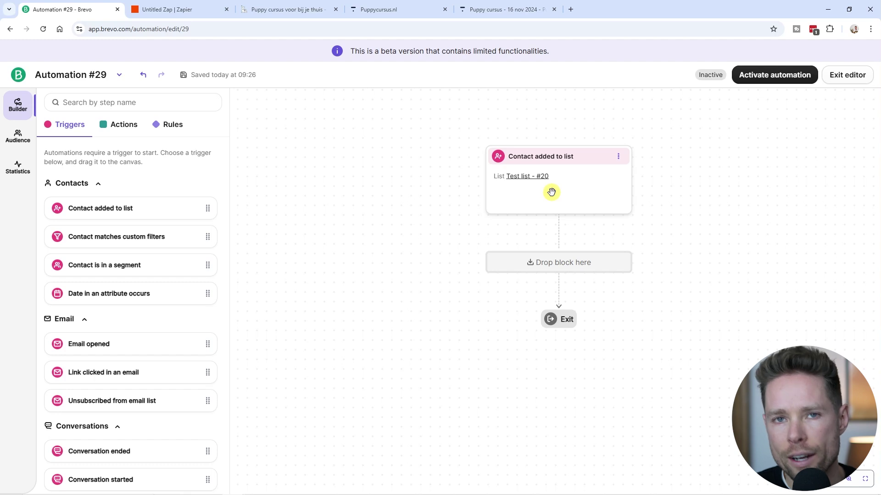
Add a second Contact added to list trigger beside the first one, and delete it again without configuring it.
drag(139, 208, 743, 173)
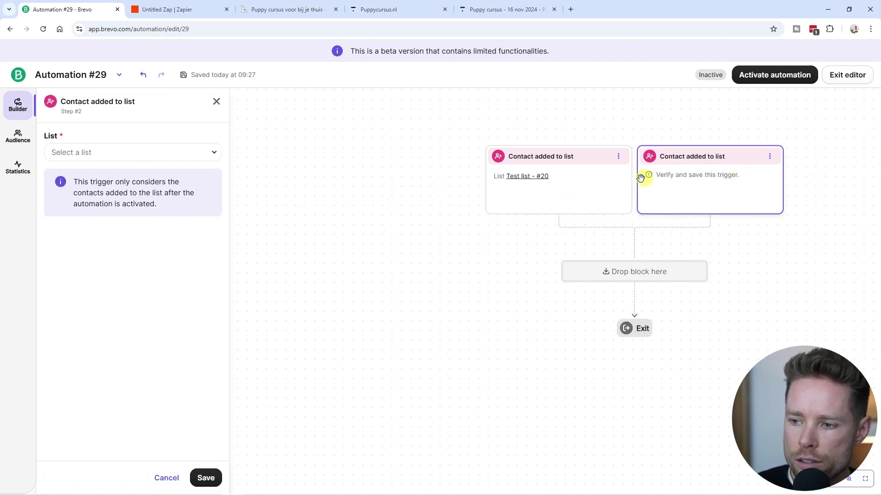
click(216, 101)
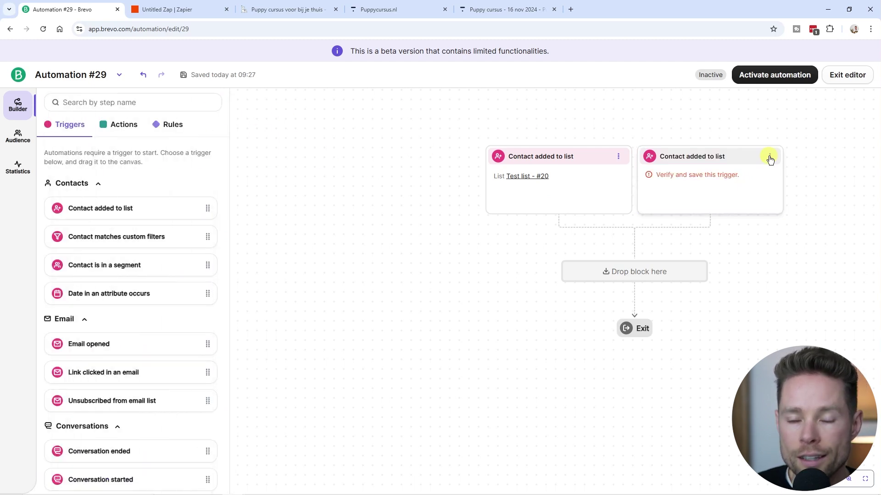
click(769, 157)
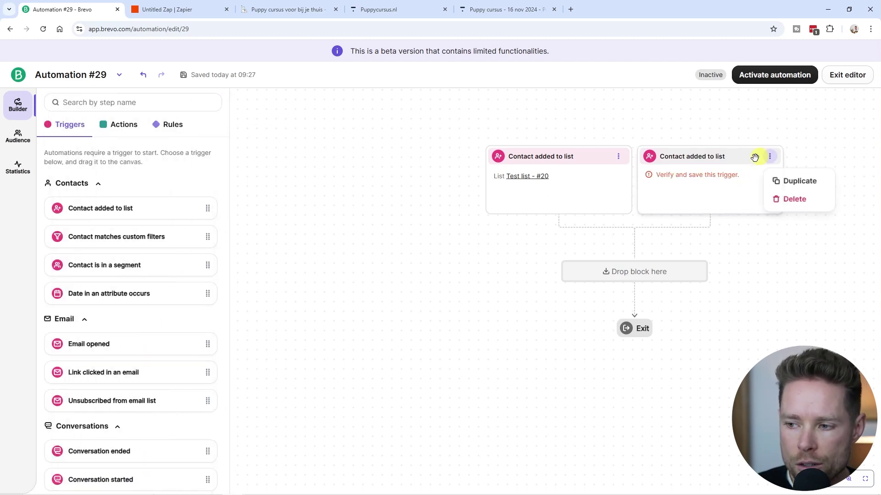
click(795, 199)
Examine the available automation actions for contacts, messaging, webhooks, deals and automations.
click(124, 124)
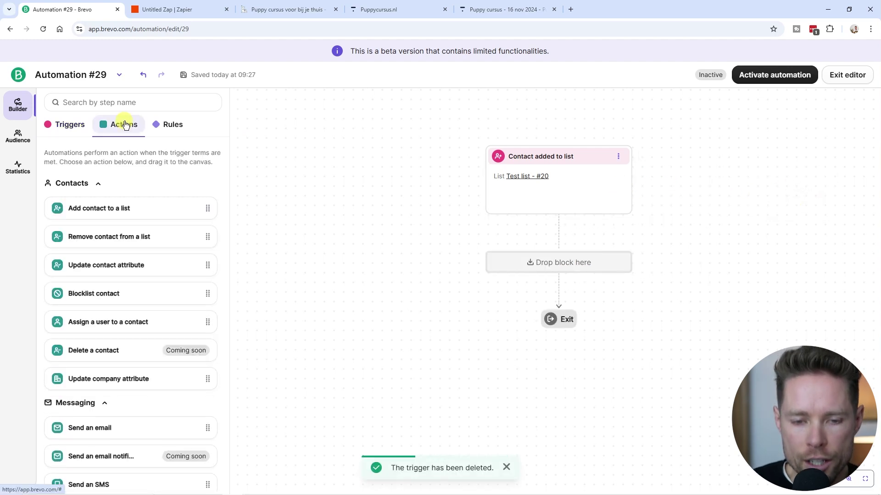
scroll(144, 216, down, 2)
scroll(145, 216, down, 4)
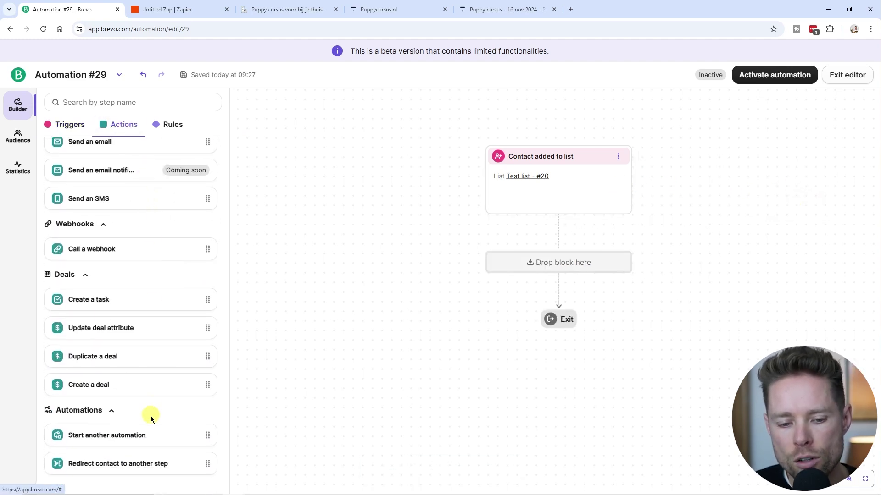
scroll(154, 461, up, 1)
scroll(154, 462, up, 5)
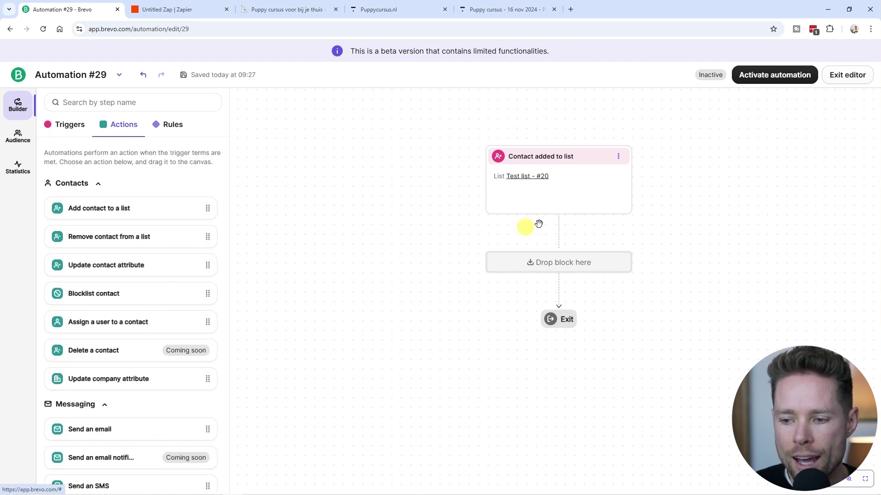
scroll(161, 240, down, 5)
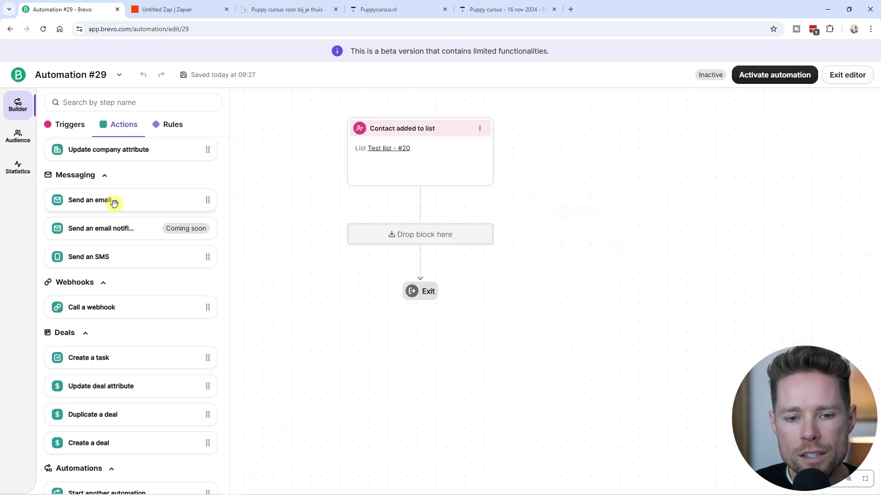
Add a Send an email action below the Contact added to list trigger, browse its template choices, and leave it unconfigured.
drag(102, 200, 439, 236)
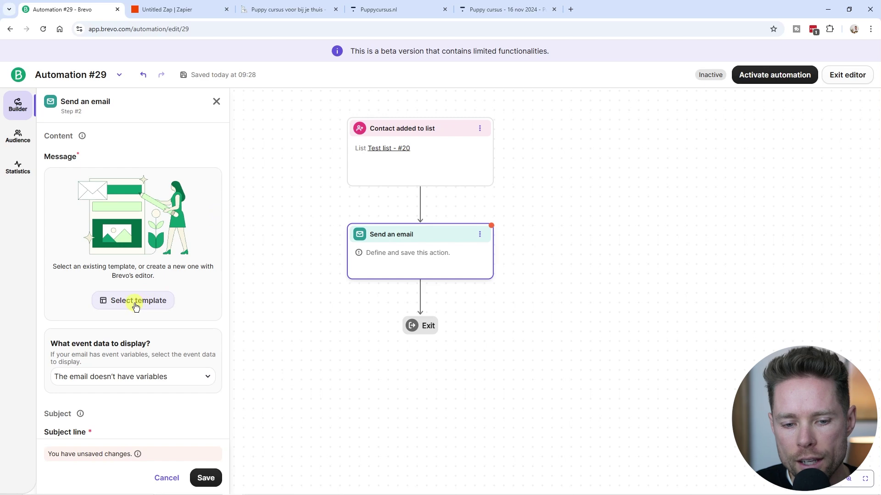
click(132, 301)
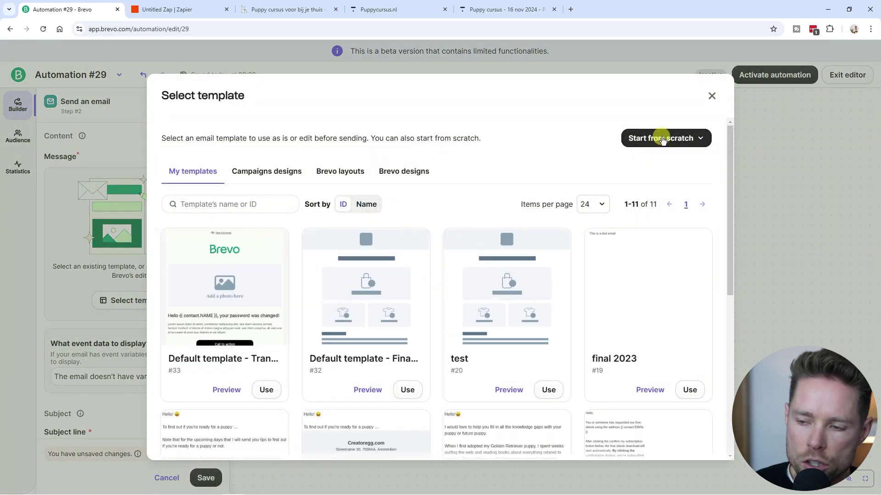
click(711, 96)
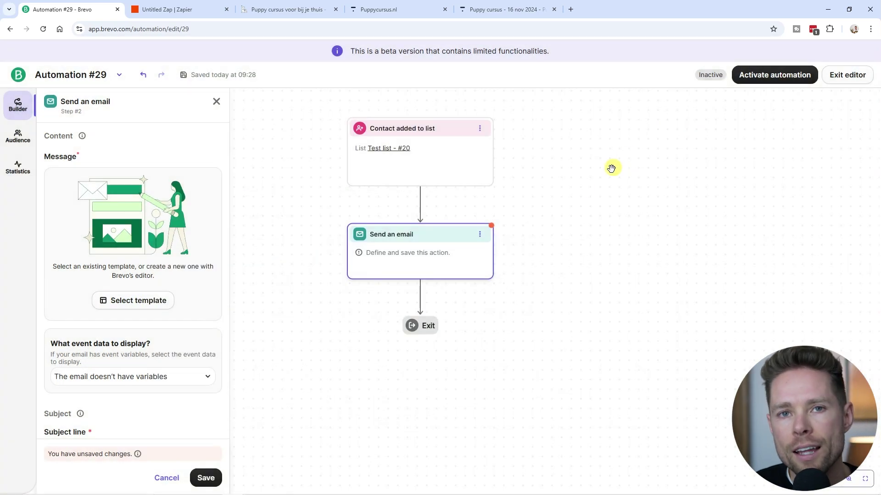
click(216, 100)
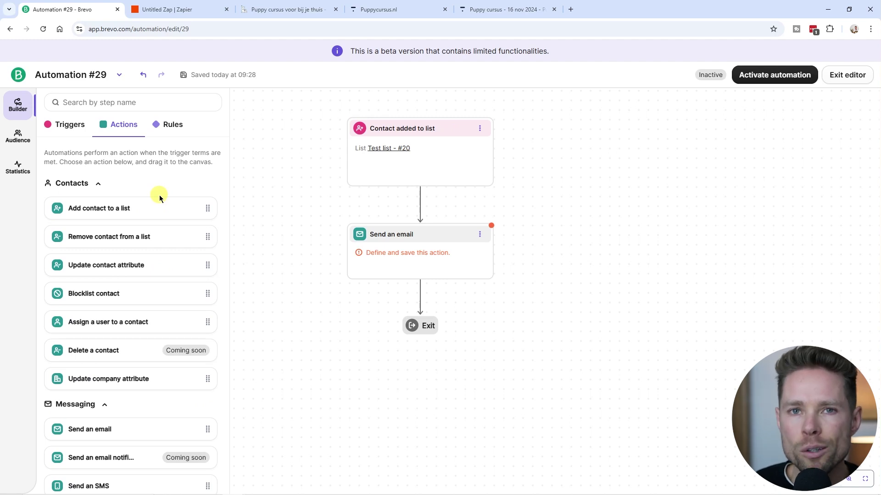
Add a Time delay rule after the Send an email action, set it to 7 days, and save it.
click(174, 125)
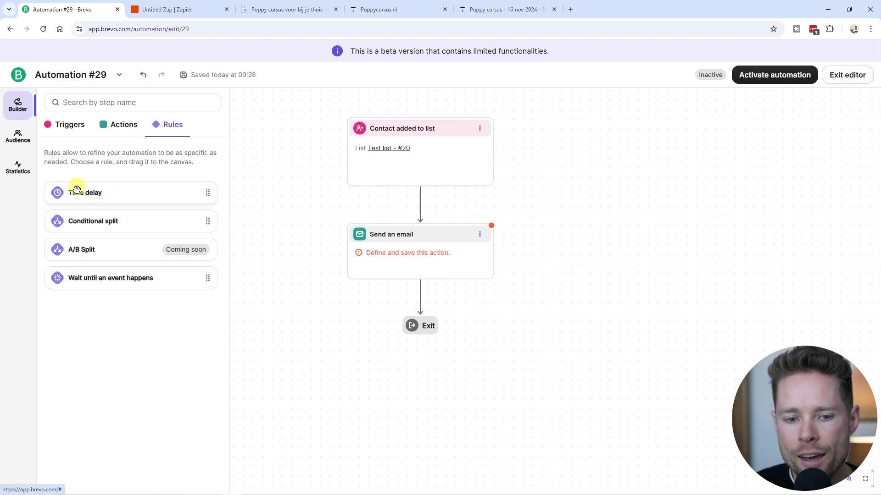
drag(94, 191, 435, 298)
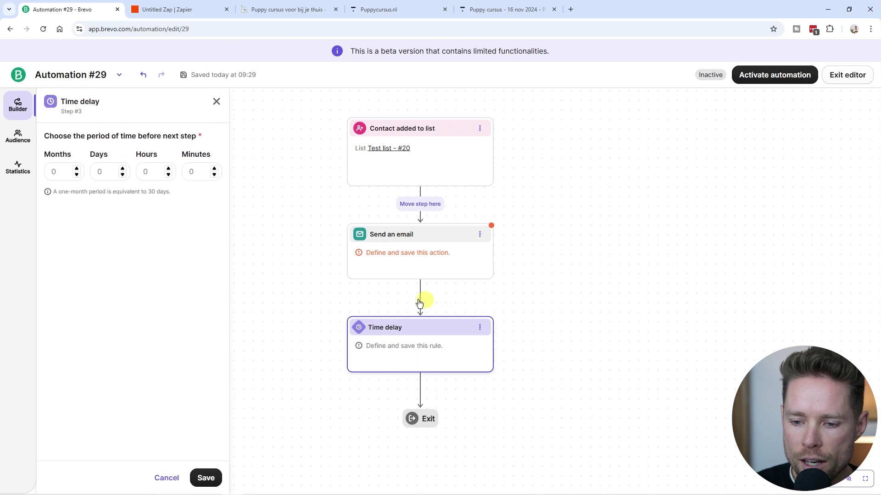
click(113, 172)
text(7)
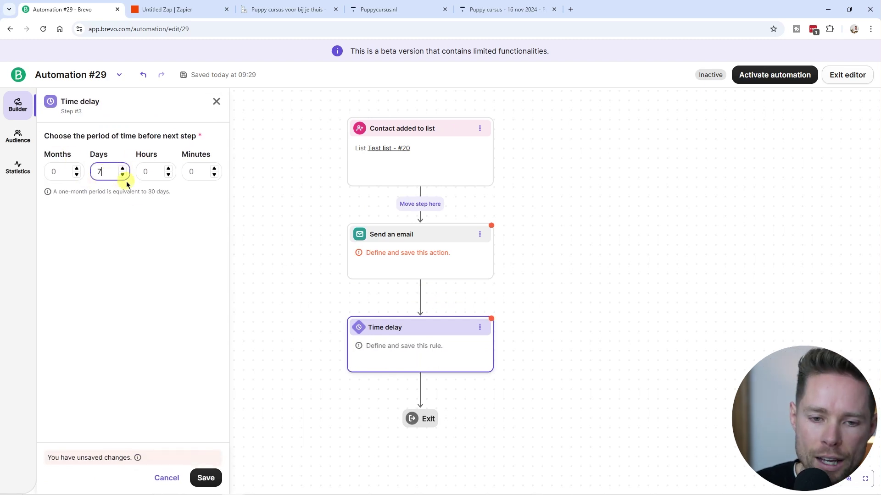
click(206, 478)
Add a second Send an email action after the 7-day Time delay and close its settings without configuring it.
click(140, 130)
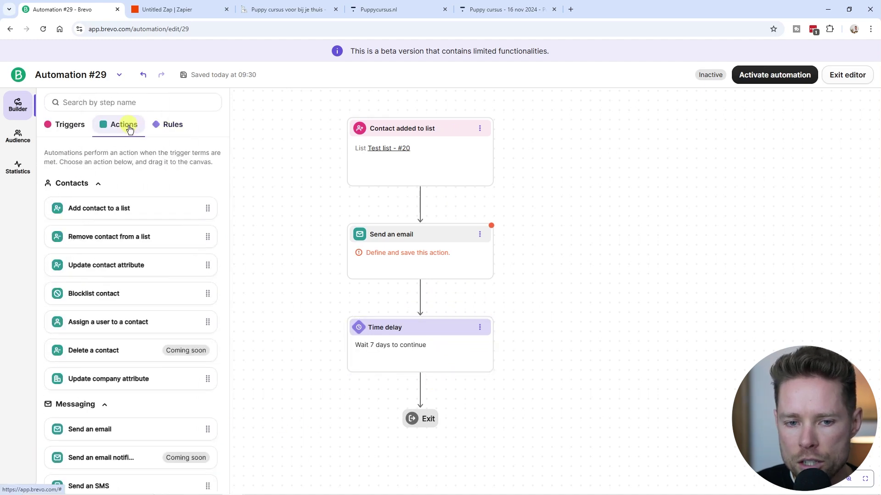
scroll(138, 252, down, 3)
scroll(139, 251, down, 1)
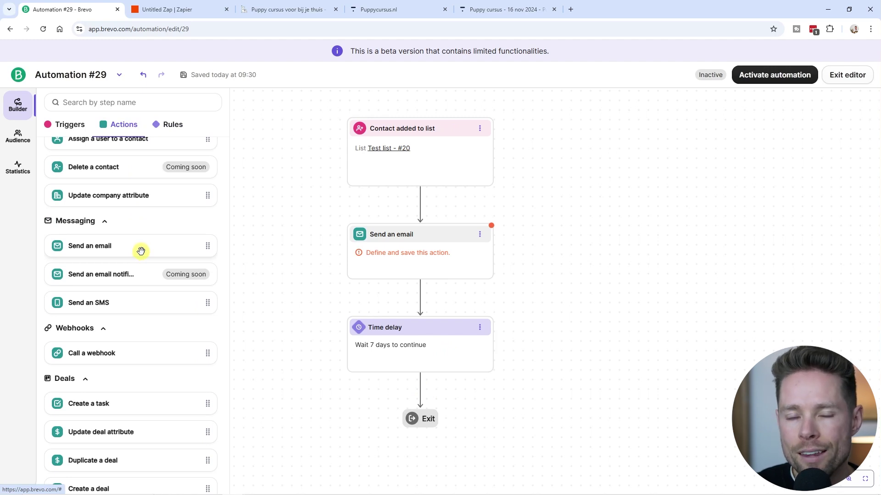
drag(88, 244, 429, 384)
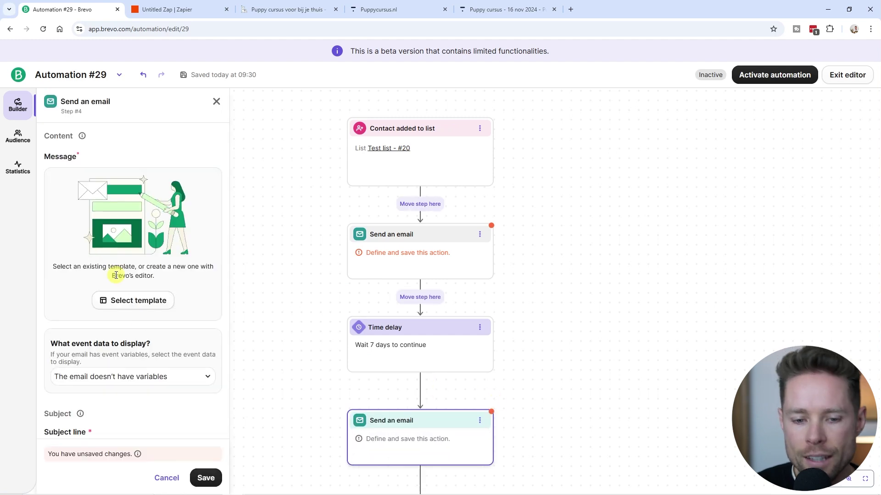
click(217, 102)
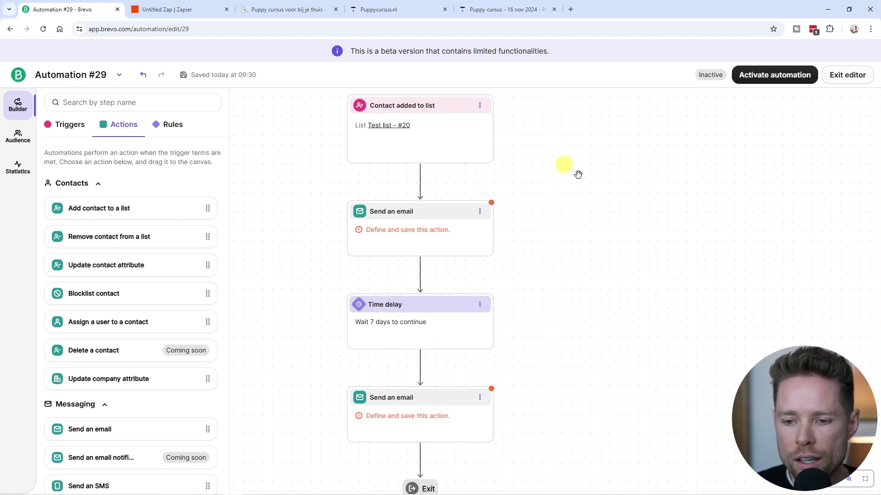
Examine the automation flow, the Einde week 1 lesson in Thinkific, and the Zapier Zap linking Lesson Completed to Brevo's Add or Update Contact action.
drag(539, 205, 456, 205)
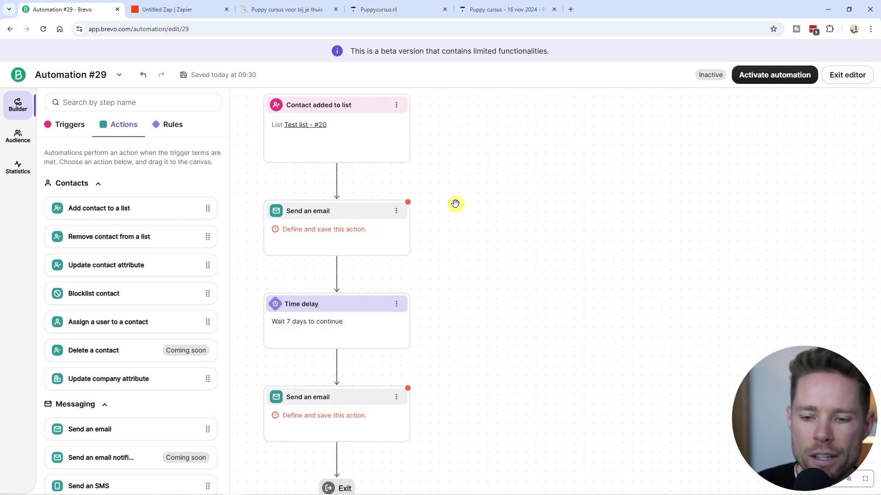
drag(451, 158, 435, 172)
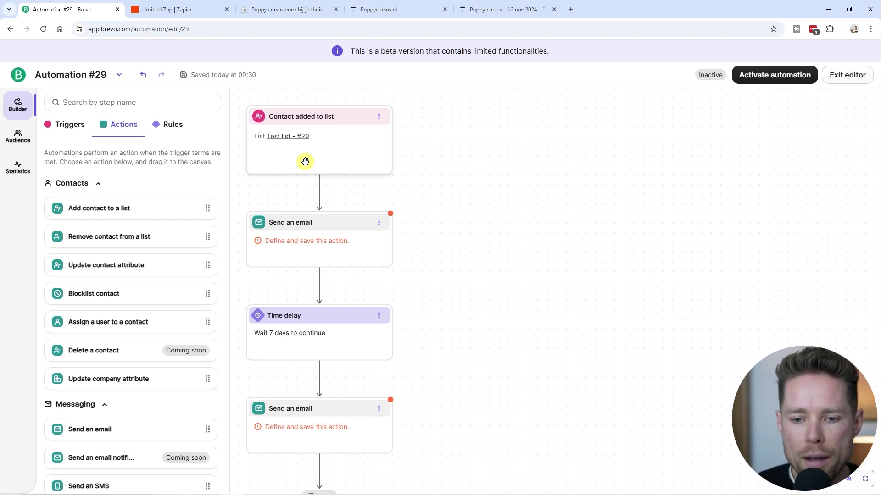
scroll(305, 161, down, 2)
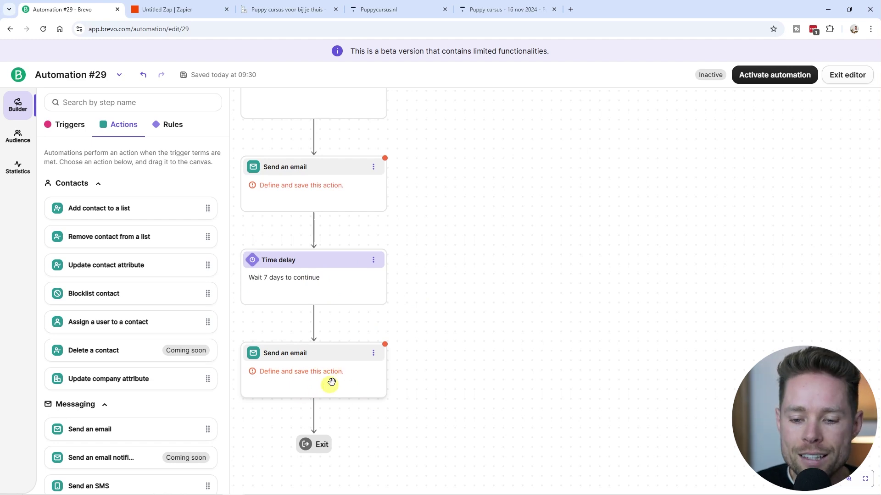
drag(444, 401, 446, 359)
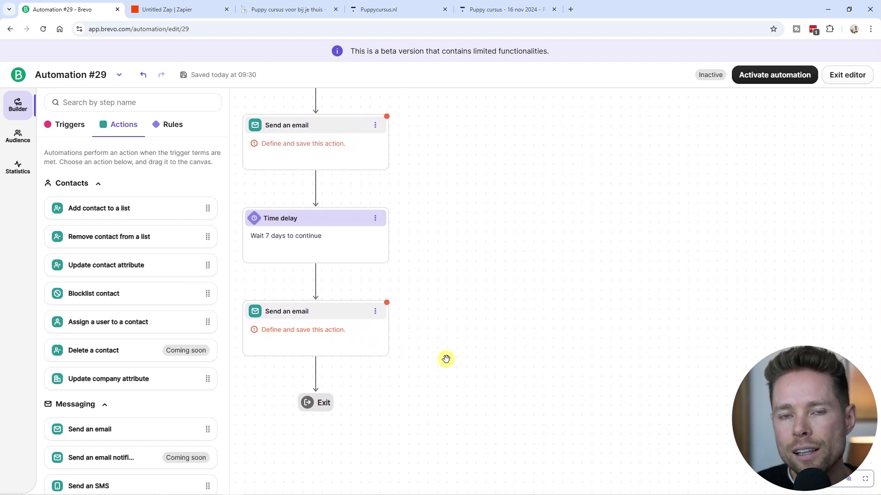
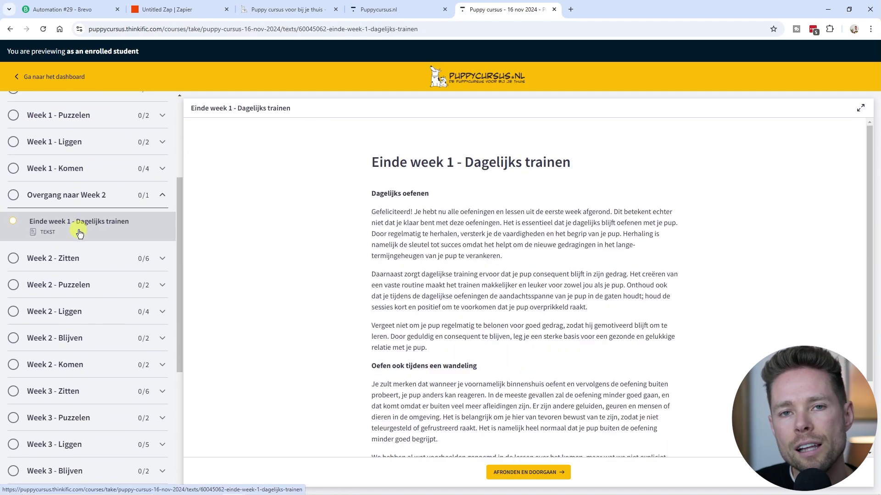
scroll(80, 233, up, 3)
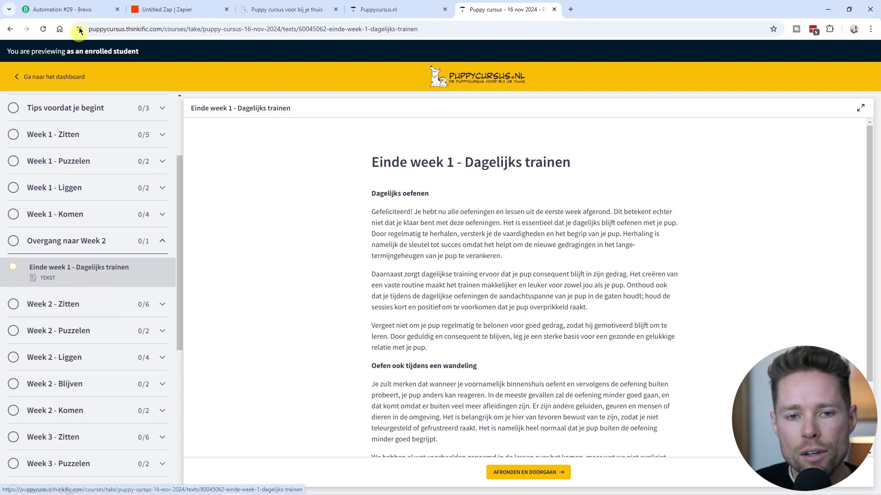
click(69, 9)
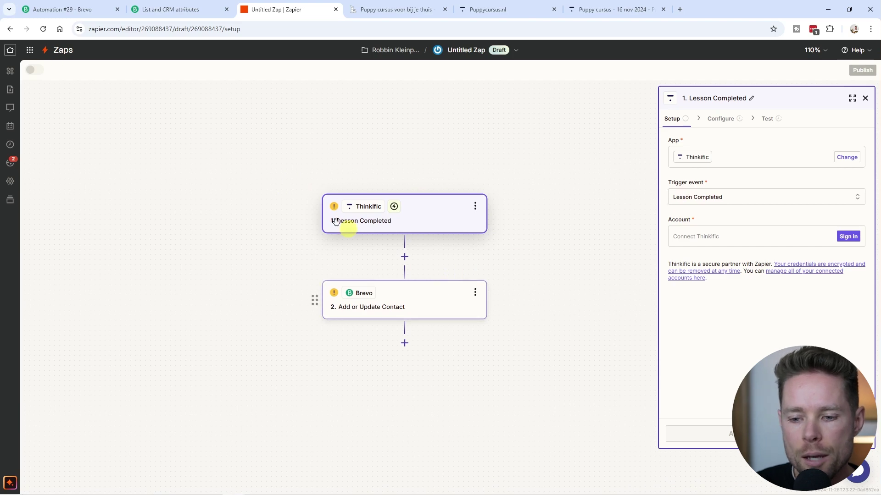
In Brevo, add a Wait until an event happens rule after Send an email, using Contact added to list with Test list #20.
click(72, 9)
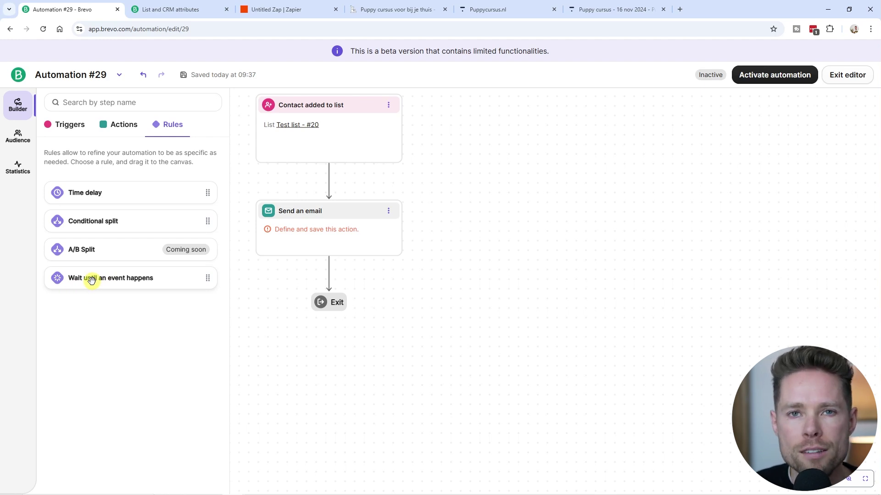
drag(78, 279, 337, 281)
click(118, 203)
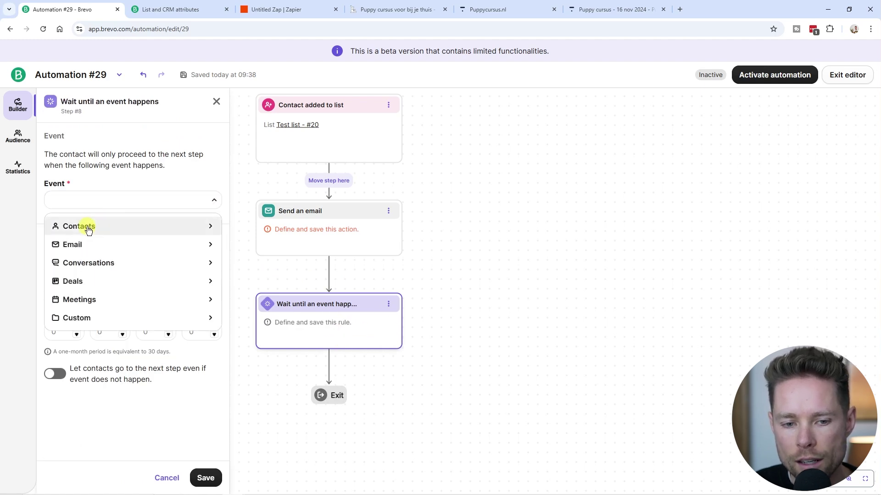
click(89, 229)
click(79, 259)
click(122, 239)
click(112, 268)
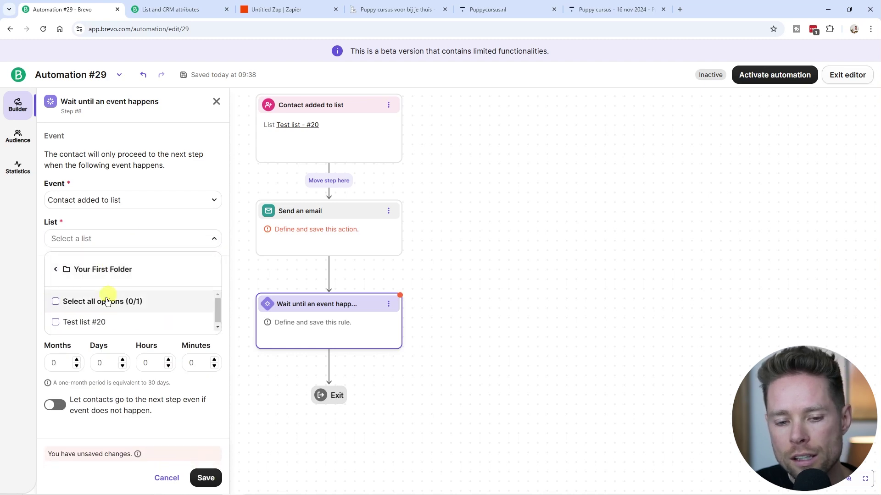
click(56, 323)
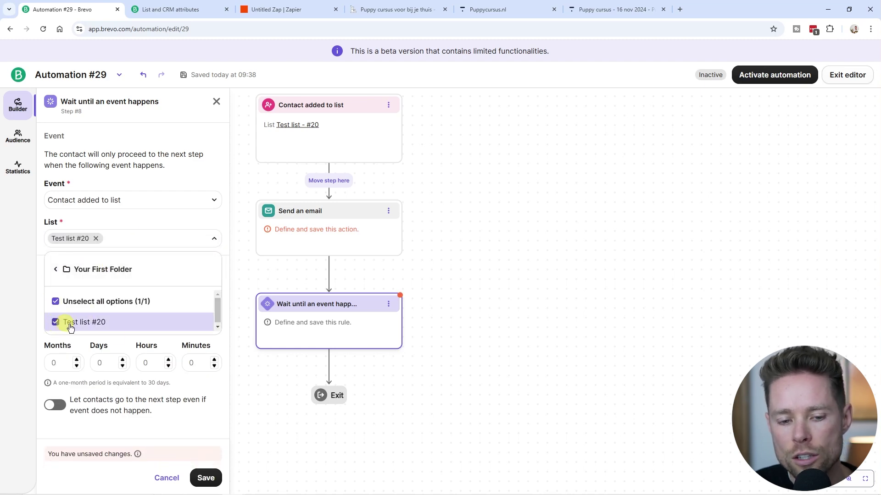
click(207, 477)
Set the wait time of the Wait until an event happens rule to 12 months and save the rule.
drag(109, 309, 40, 275)
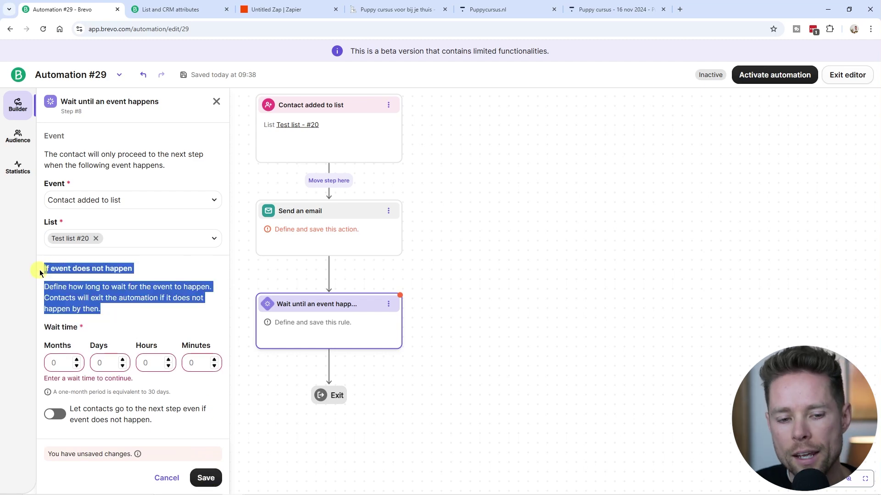
click(69, 304)
click(58, 362)
text(12)
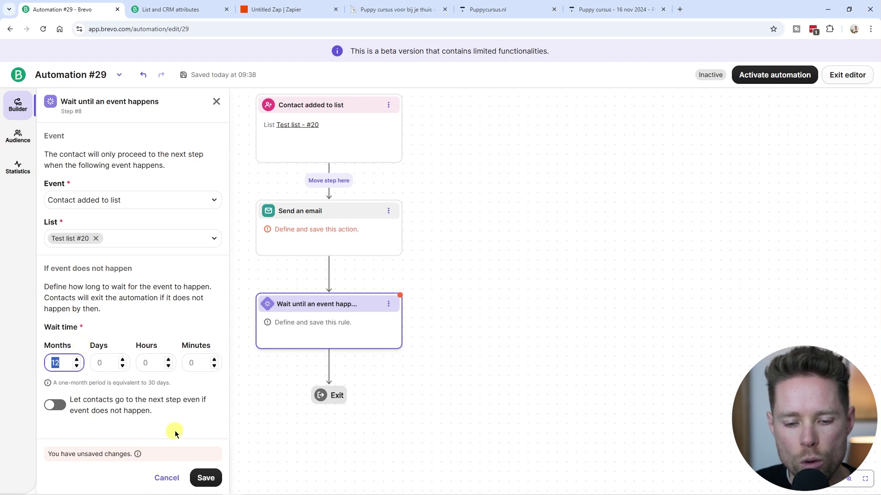
click(61, 371)
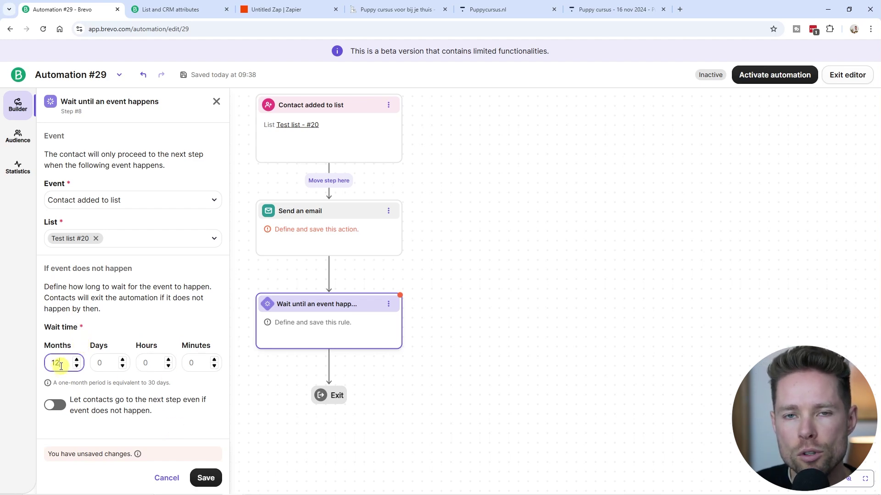
click(206, 478)
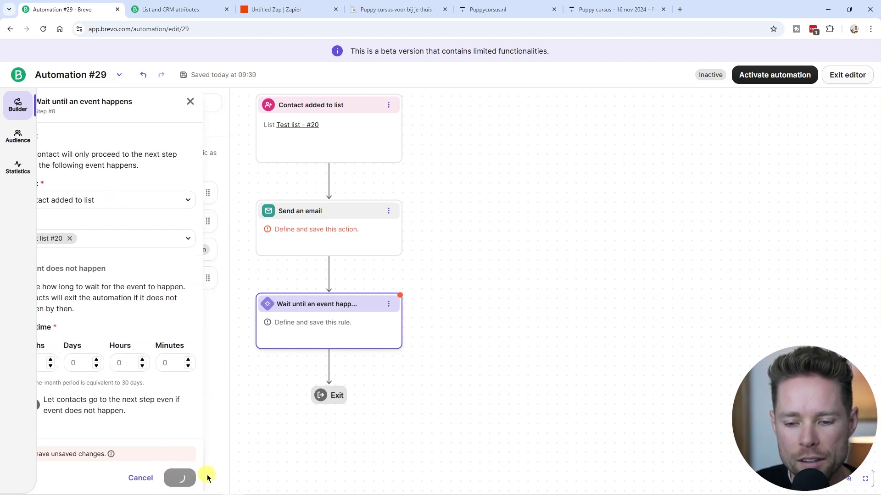
Add another Send an email action after the Wait until an event happens rule and leave it unconfigured.
click(122, 124)
scroll(138, 280, down, 2)
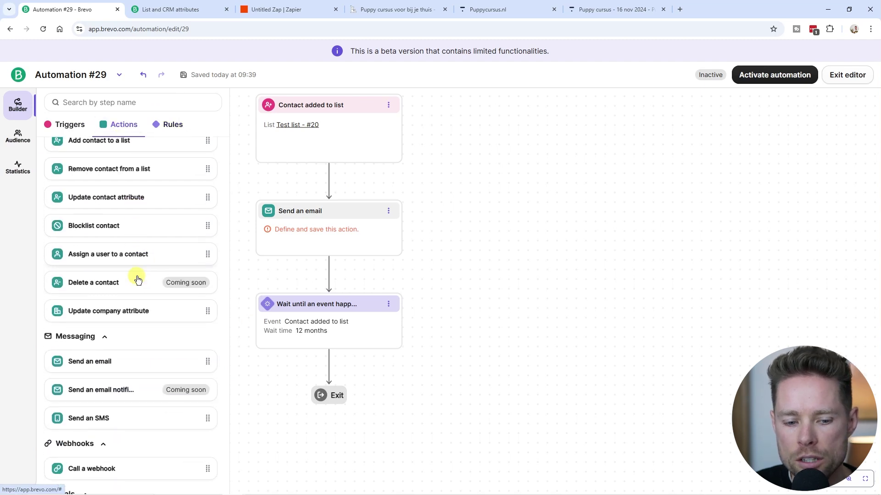
scroll(138, 280, down, 3)
drag(112, 243, 324, 362)
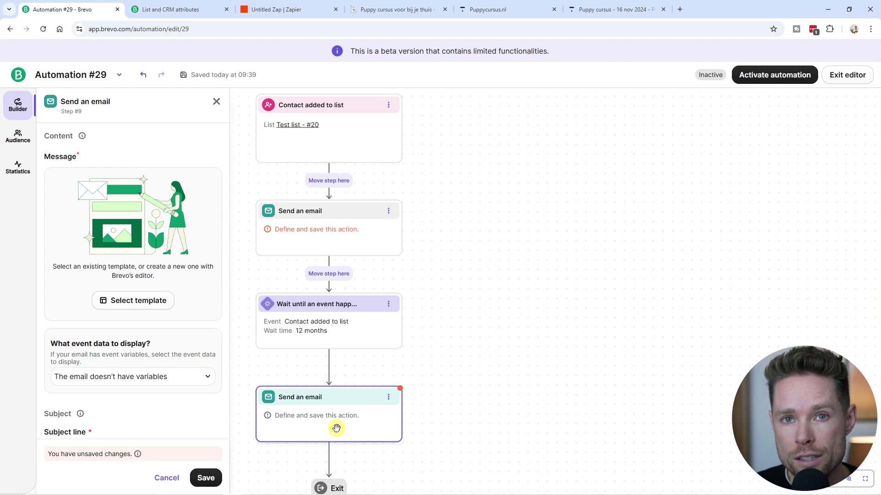
click(18, 104)
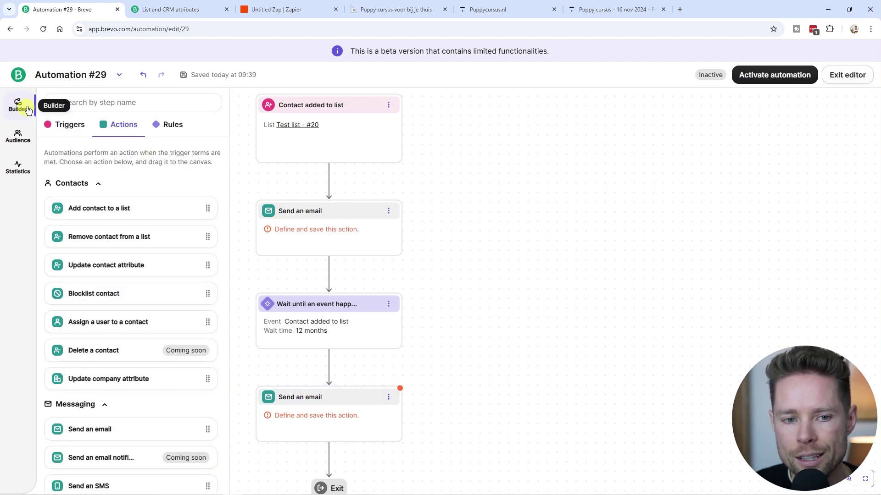
Allow contact re-entry after exit in the automation's audience settings, and review the exit conditions section.
click(17, 140)
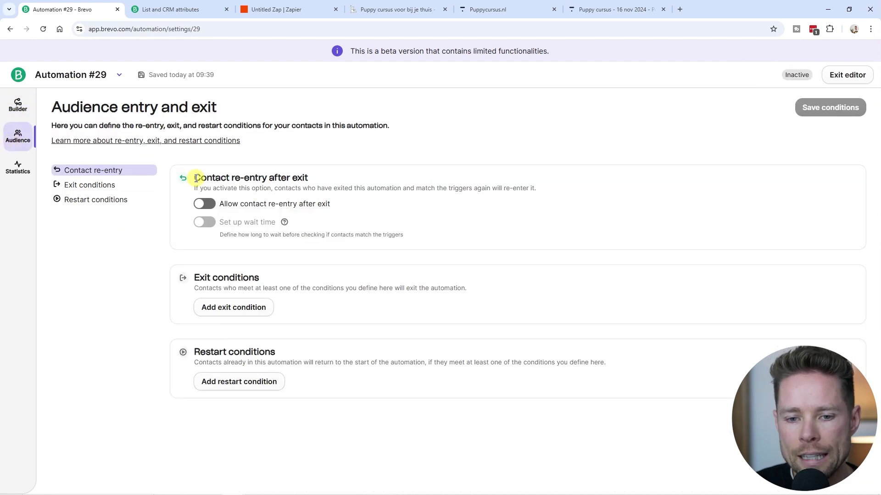
drag(195, 178, 321, 177)
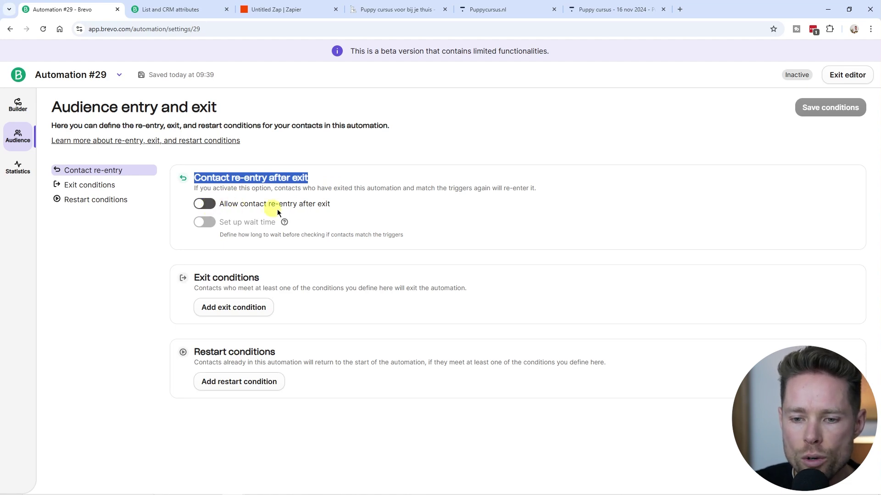
click(205, 205)
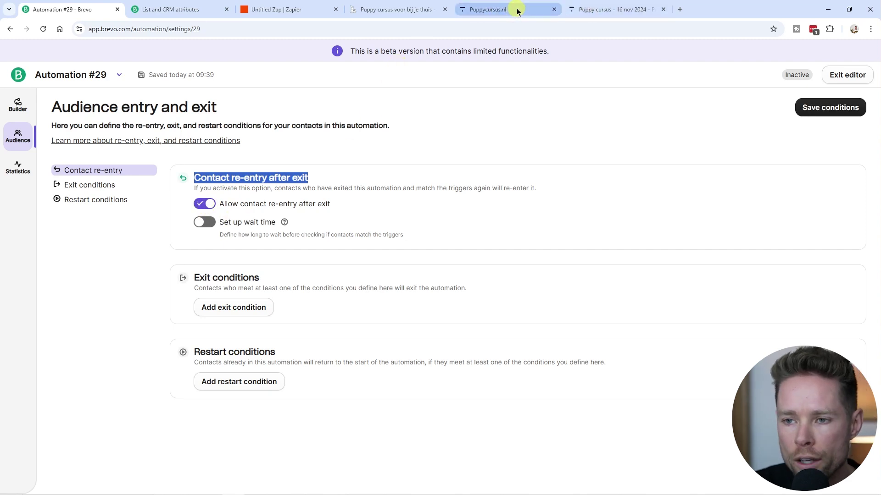
mouse_move(517, 12)
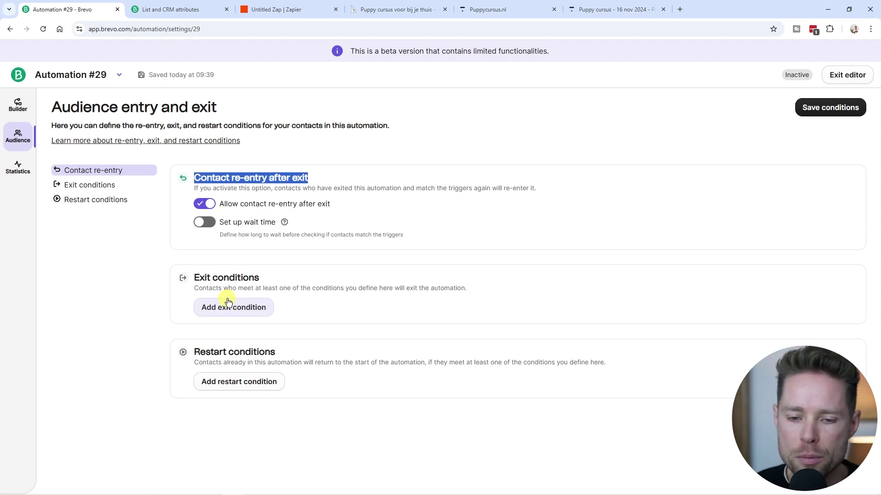
triple_click(268, 274)
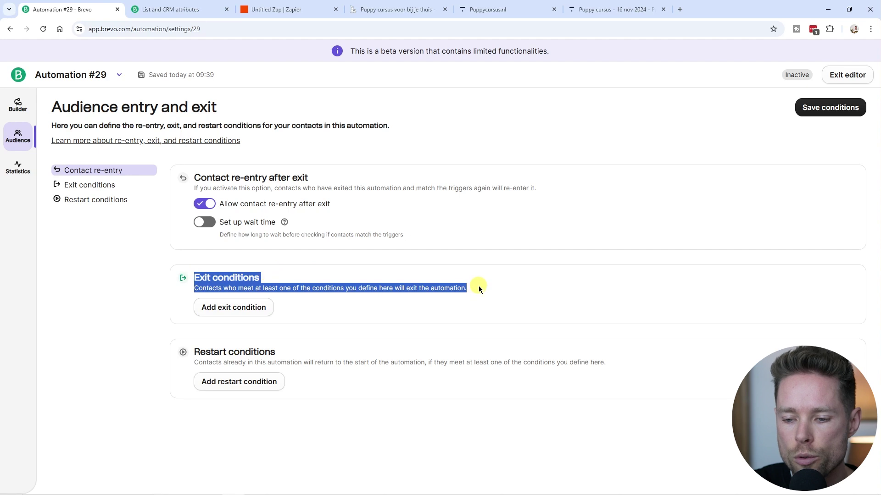
click(459, 286)
drag(194, 277, 260, 278)
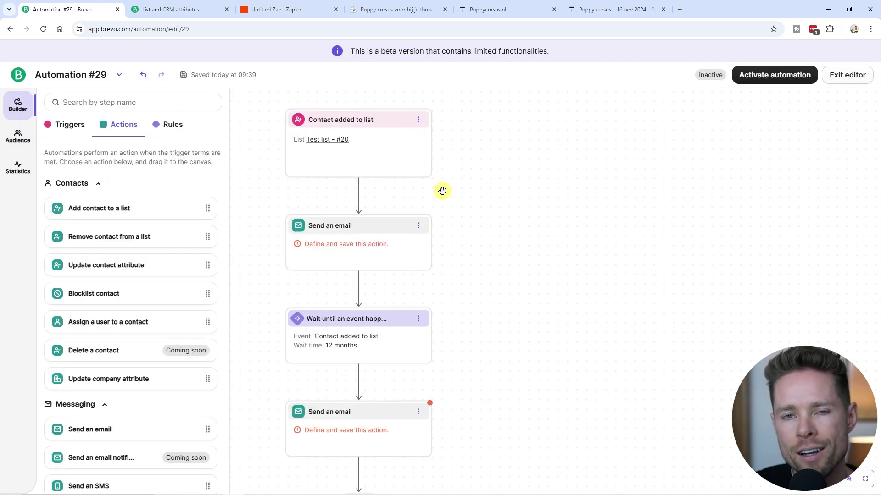
Review the automation workflow from the Contact added to list trigger down to Exit, and open its audience settings.
drag(469, 185, 456, 186)
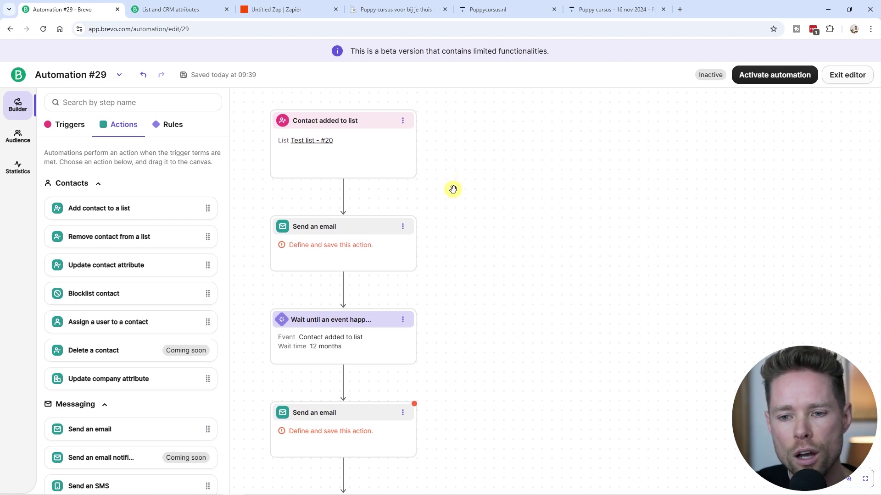
scroll(429, 178, down, 3)
scroll(462, 197, right, 1)
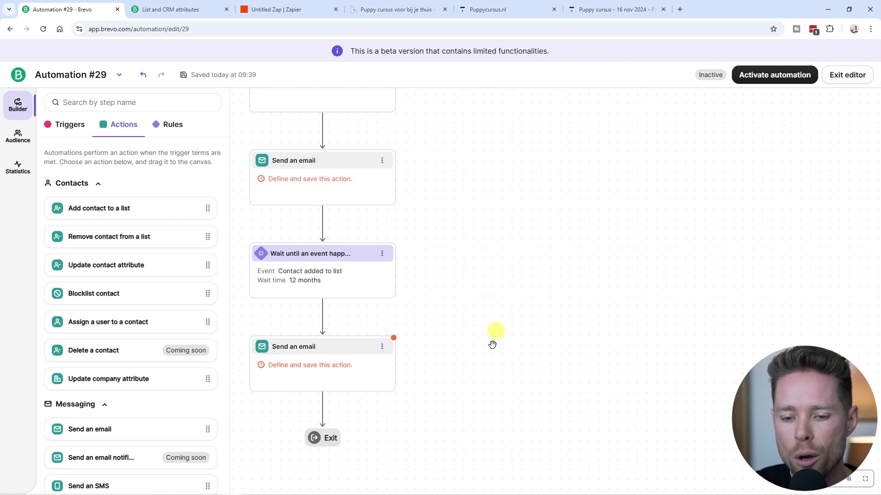
drag(485, 208, 436, 249)
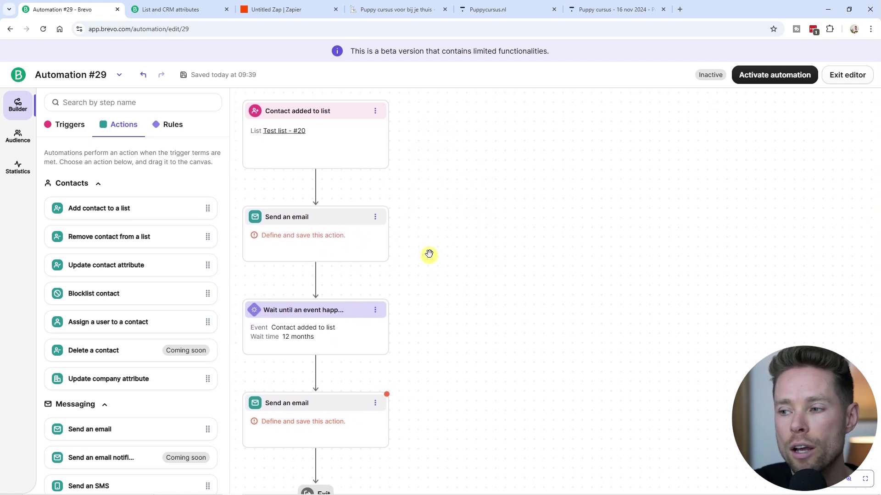
click(18, 137)
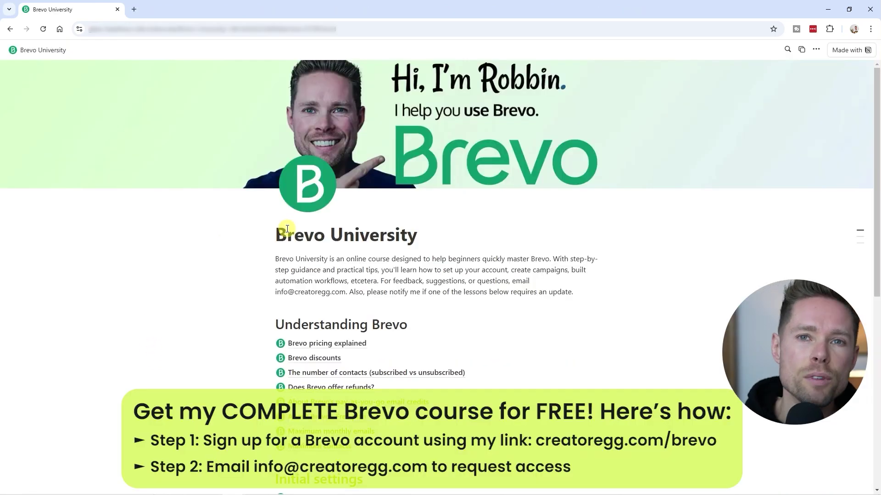
Look through the lessons on the Brevo University course page, down to the Getting the most out of Brevo section.
scroll(336, 289, down, 3)
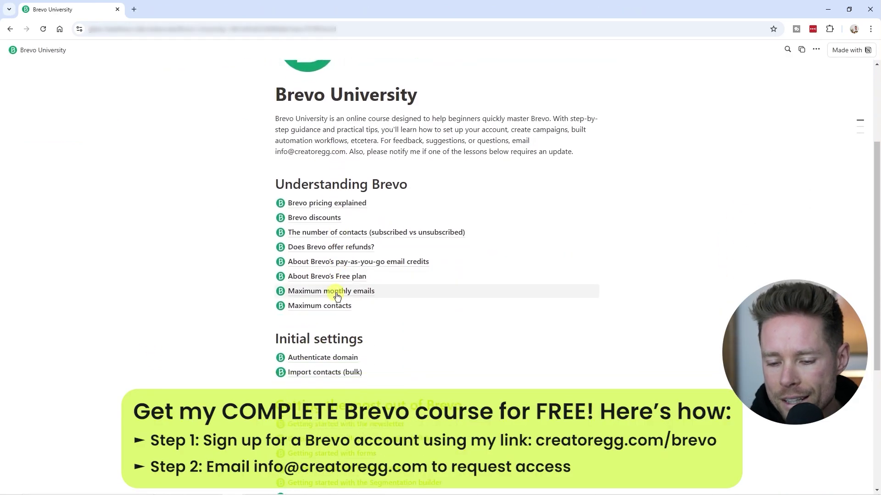
scroll(337, 296, down, 5)
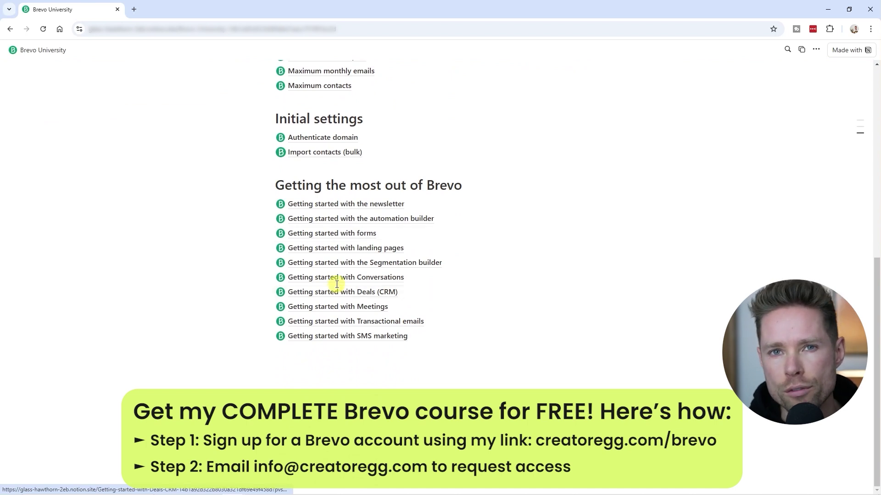
scroll(337, 286, up, 5)
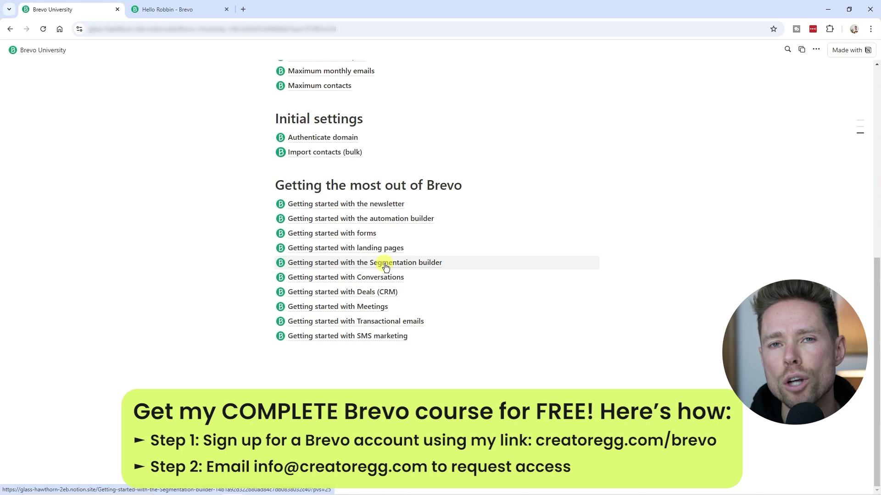